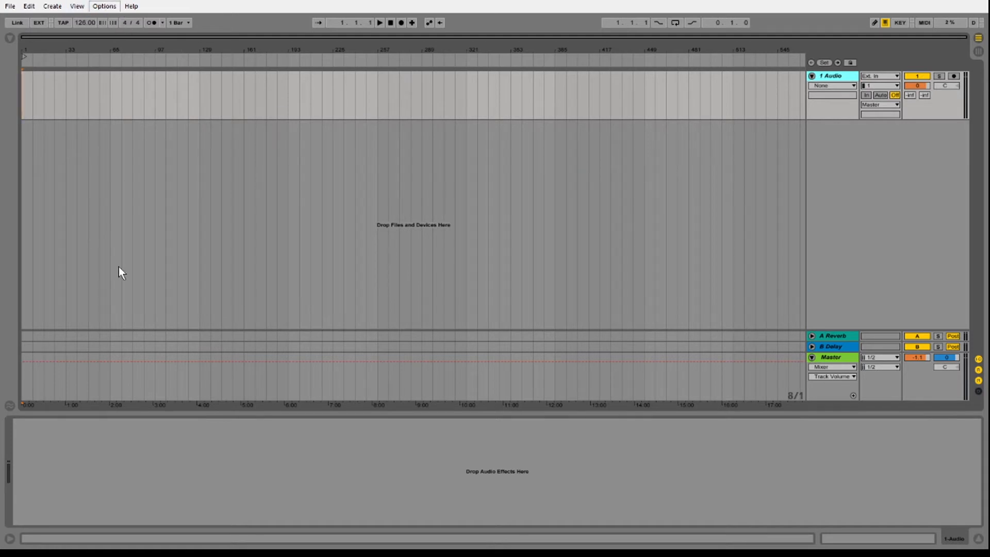
# - Review the Link and MIDI preferences, including control surfaces and MIDI ports, and briefly run the transport
pyautogui.hotkey('ctrl', ',')
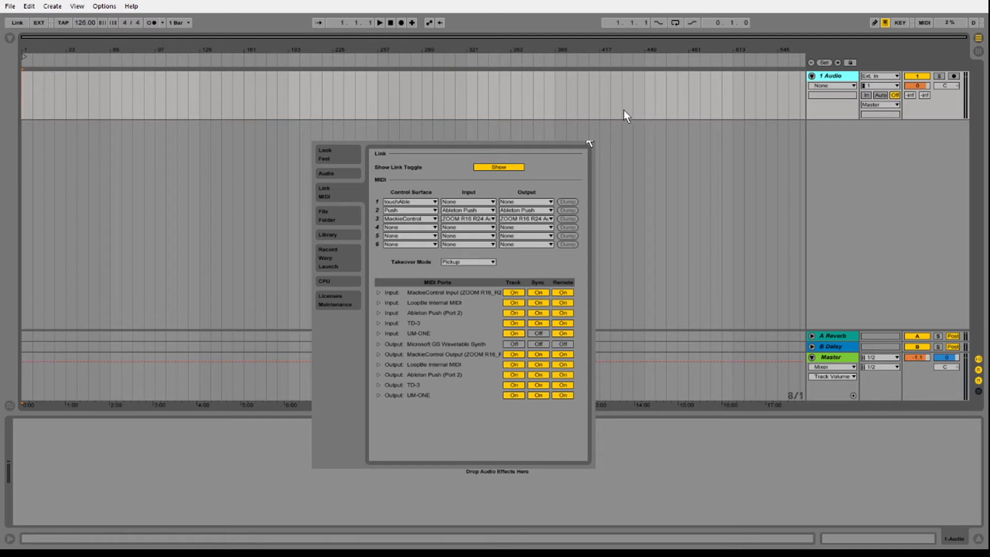
pyautogui.press('Escape')
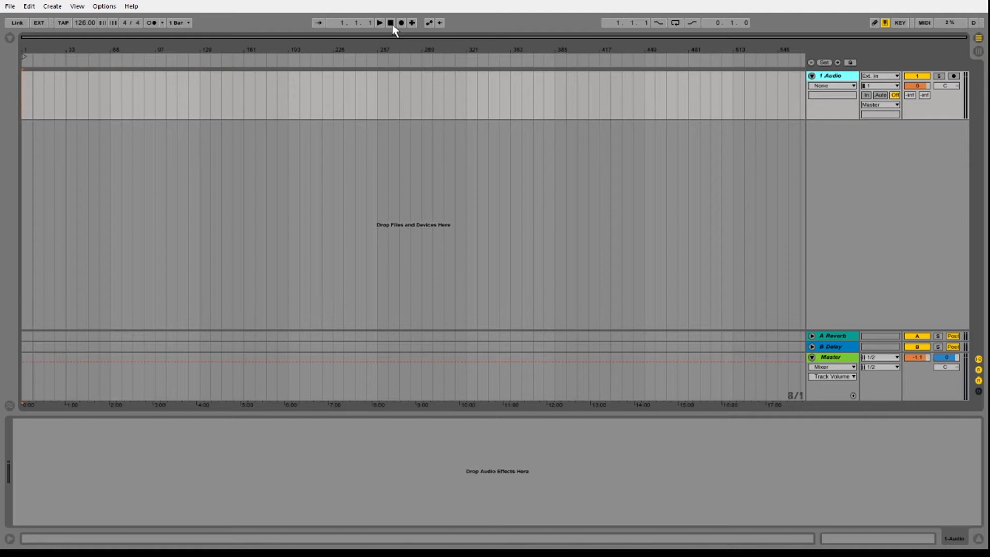
pyautogui.click(379, 23)
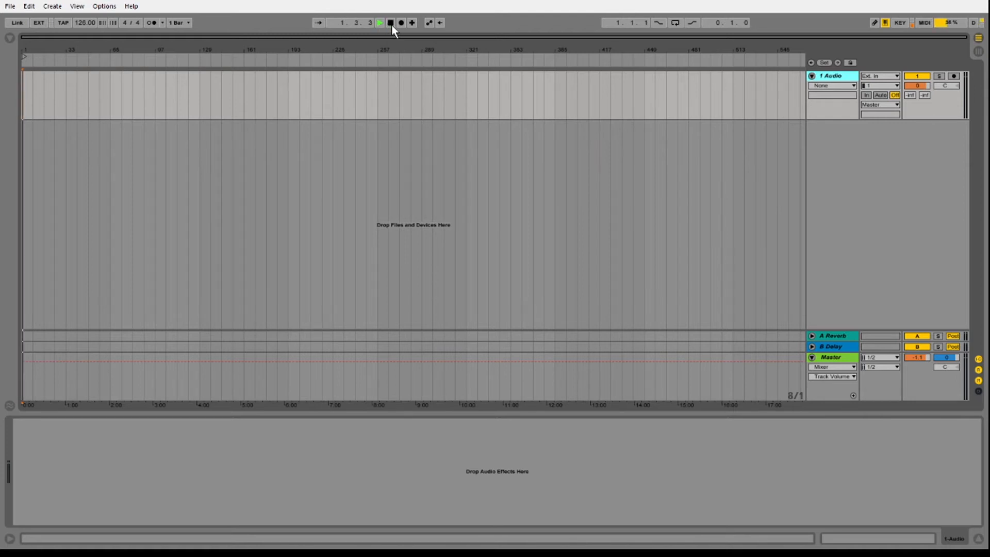
pyautogui.click(390, 22)
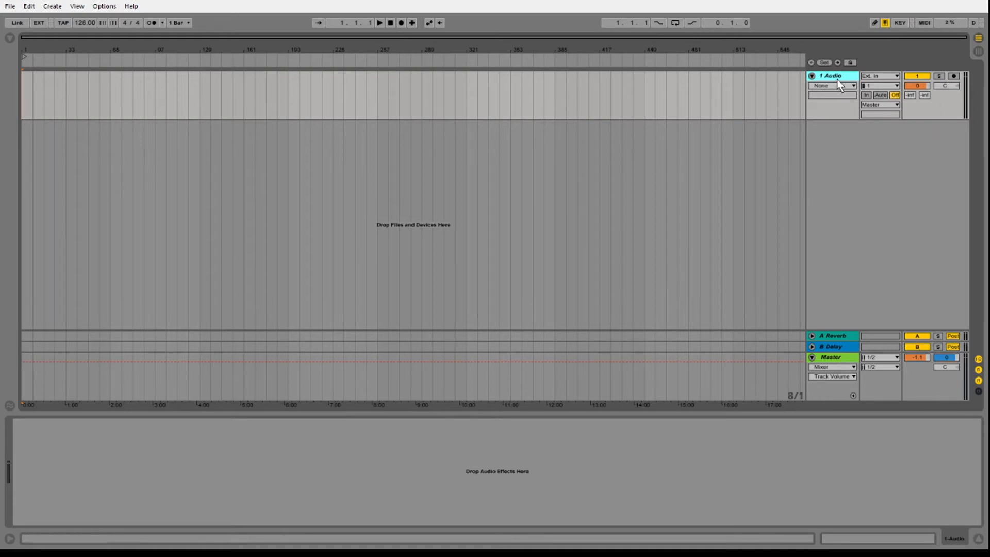
# - Add an audio track and a MIDI track to the arrangement, and delete both audio tracks
pyautogui.hotkey('ctrl', 't')
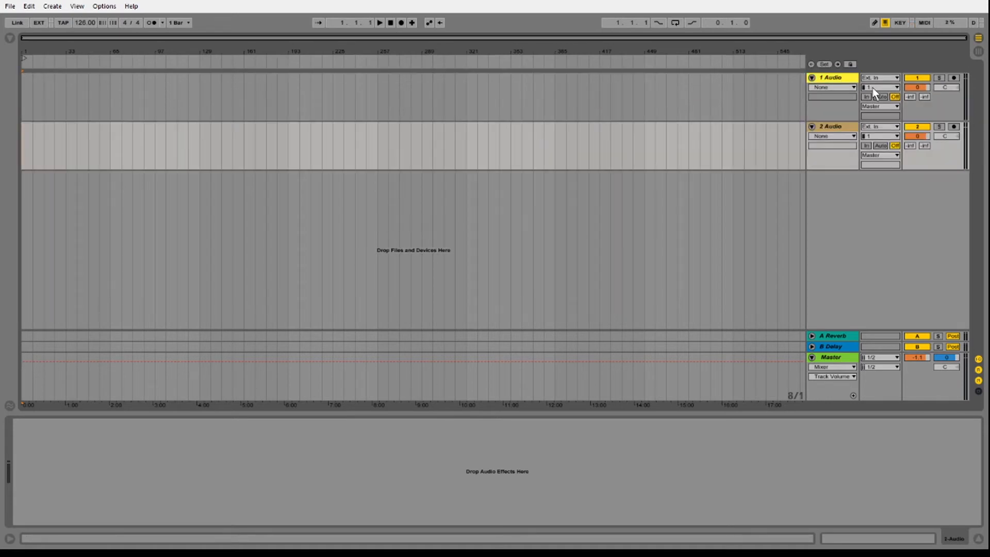
pyautogui.hotkey('ctrl', 'shift', 't')
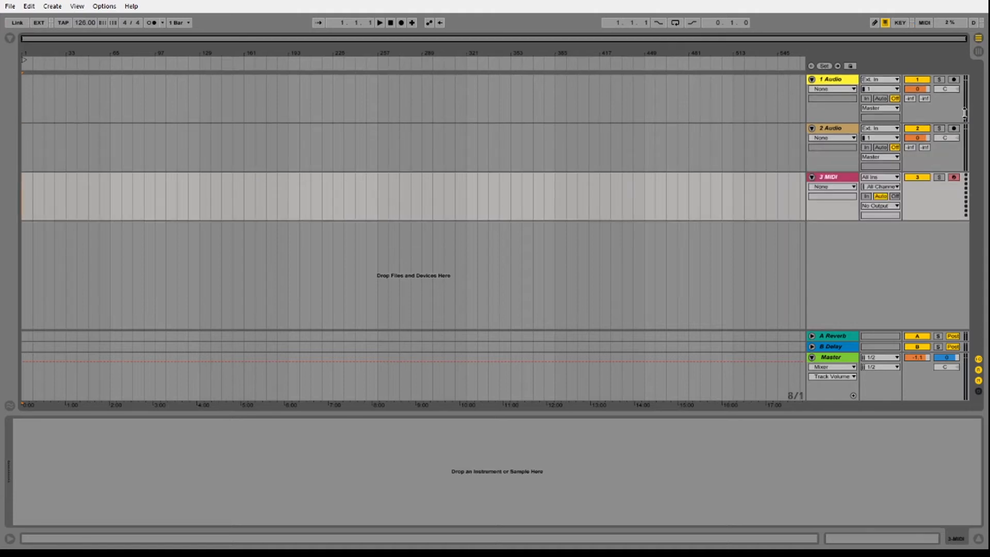
pyautogui.click(835, 129)
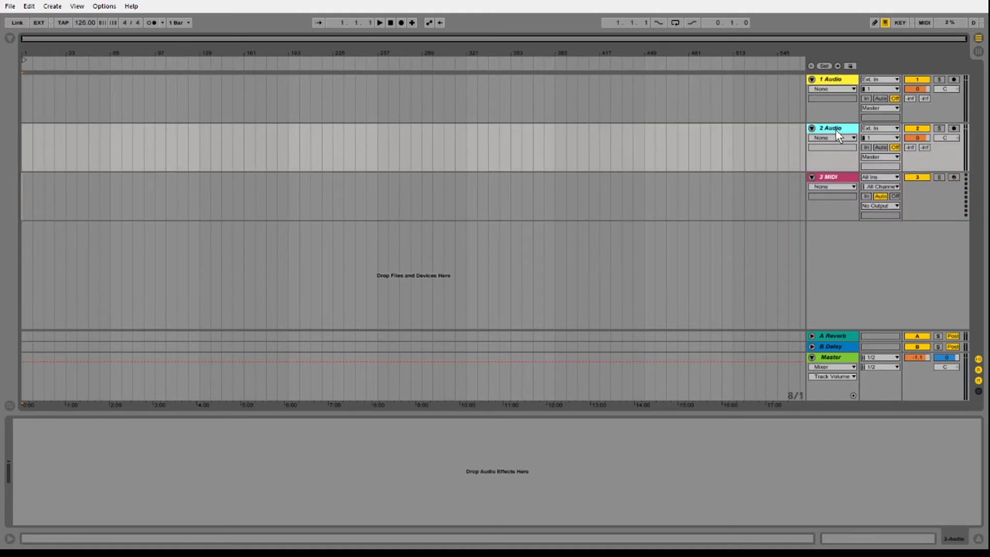
pyautogui.press('Delete')
pyautogui.click(827, 76)
pyautogui.press('Delete')
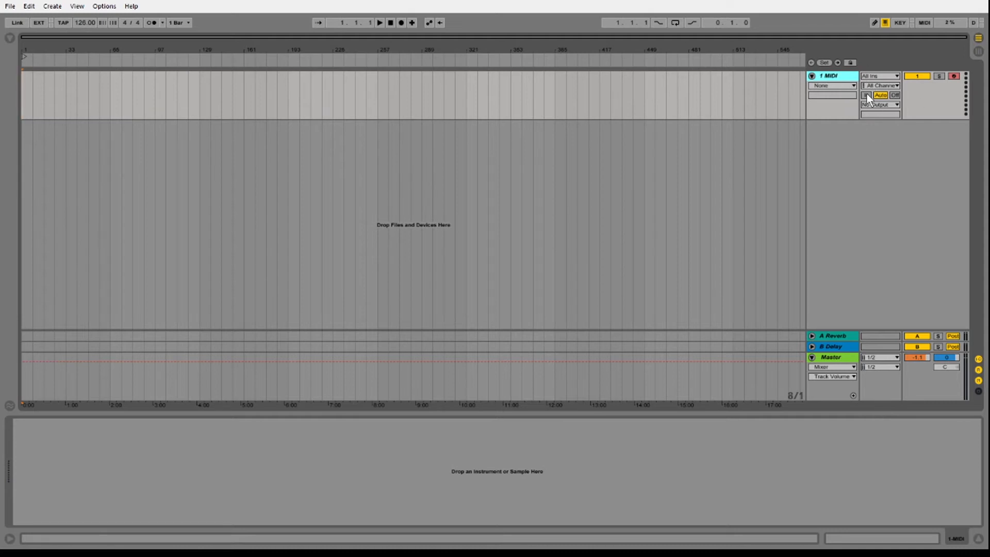
# - Set the MIDI track's input to UM-ONE on channel 14
pyautogui.click(893, 76)
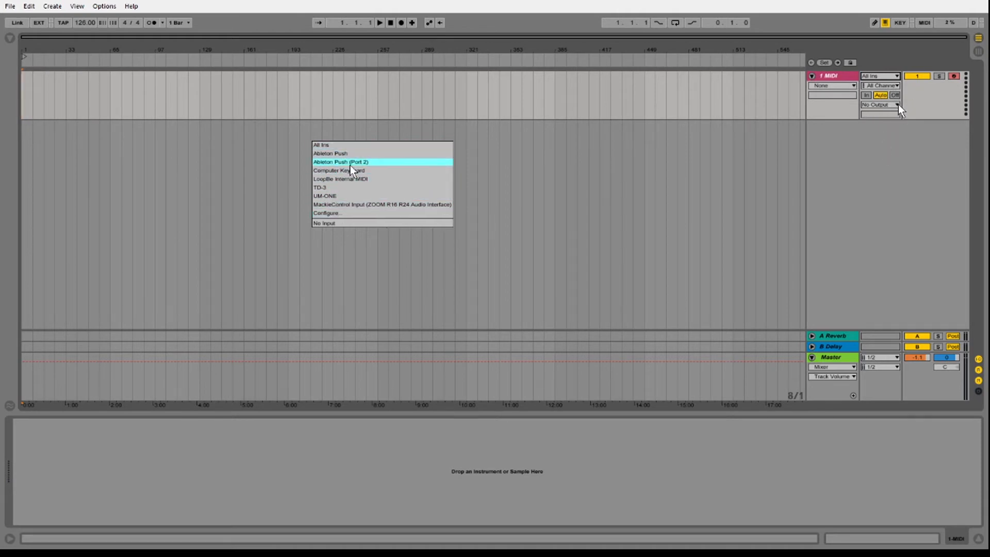
pyautogui.click(350, 197)
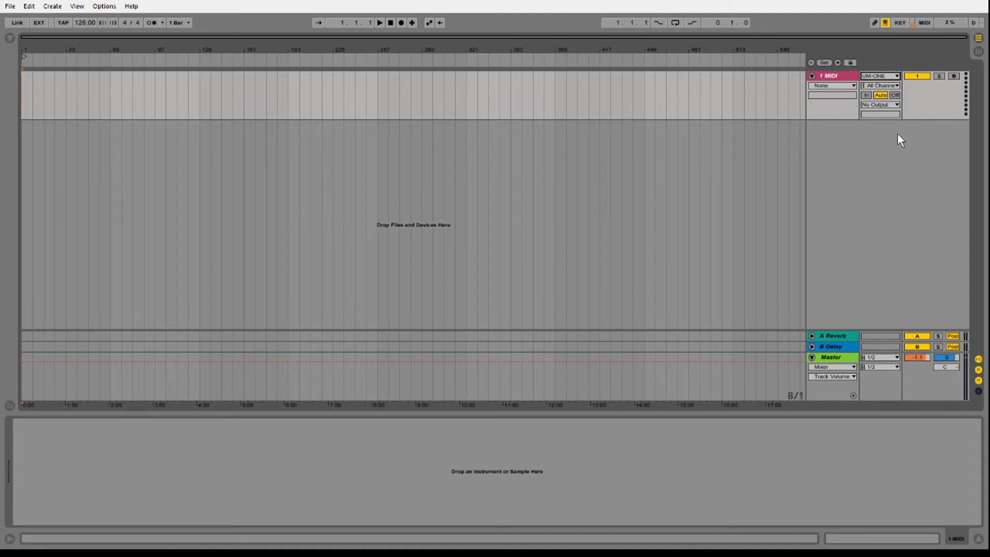
pyautogui.click(896, 86)
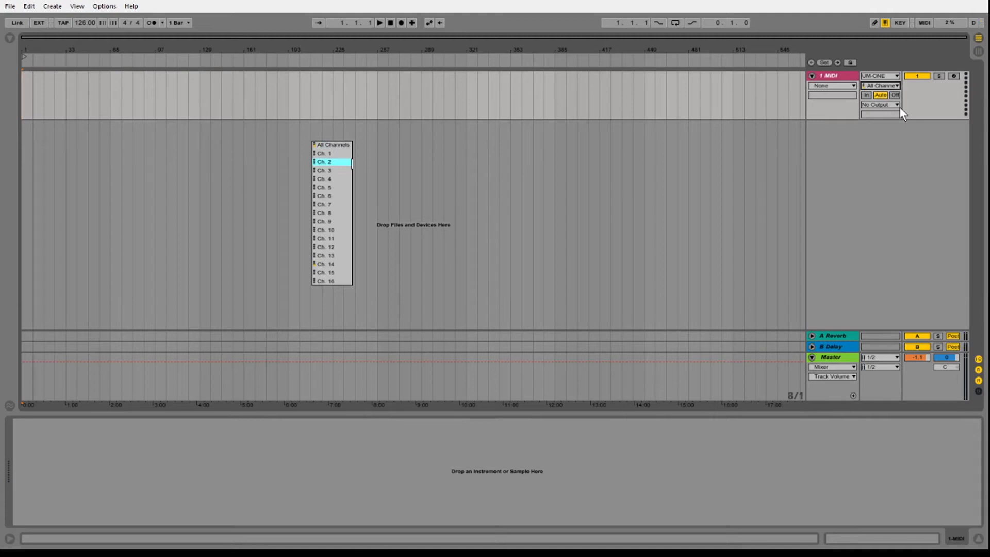
pyautogui.click(330, 264)
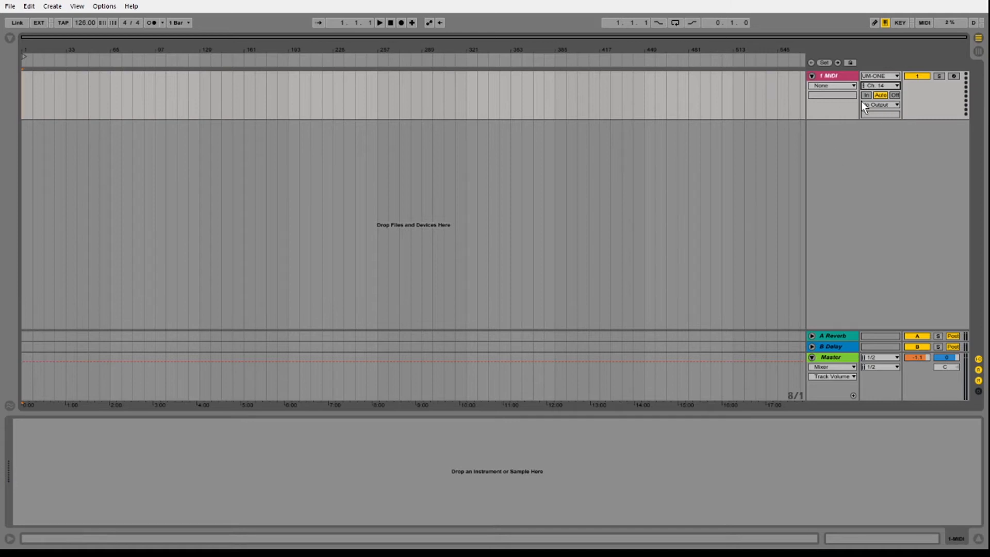
# - Route the MIDI track's output to UM-ONE on channel 14
pyautogui.click(896, 106)
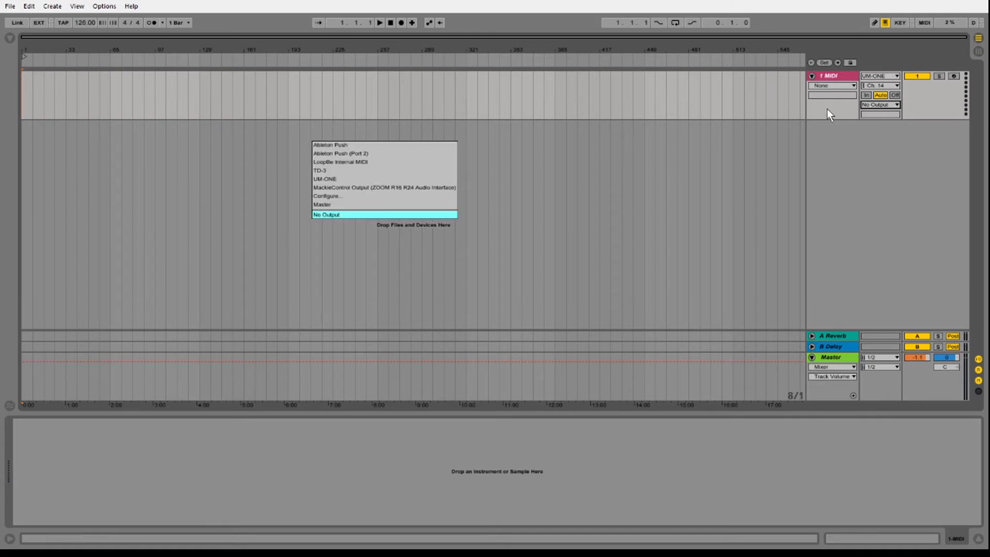
pyautogui.click(330, 180)
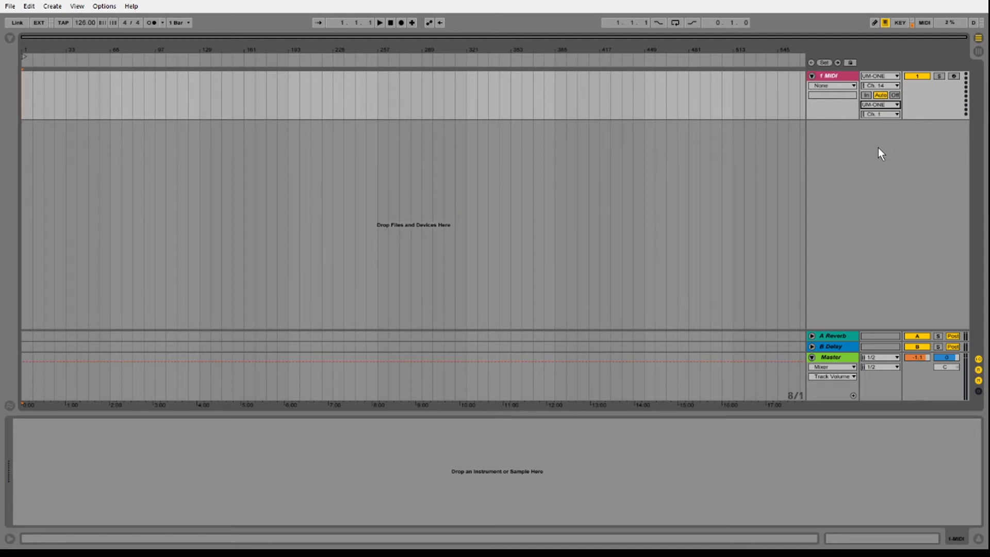
pyautogui.click(897, 114)
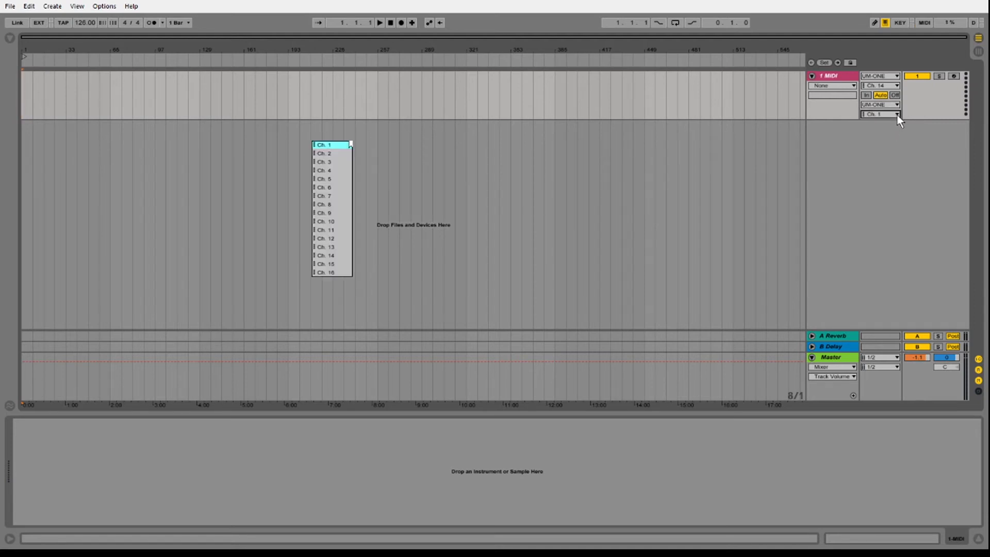
pyautogui.click(343, 256)
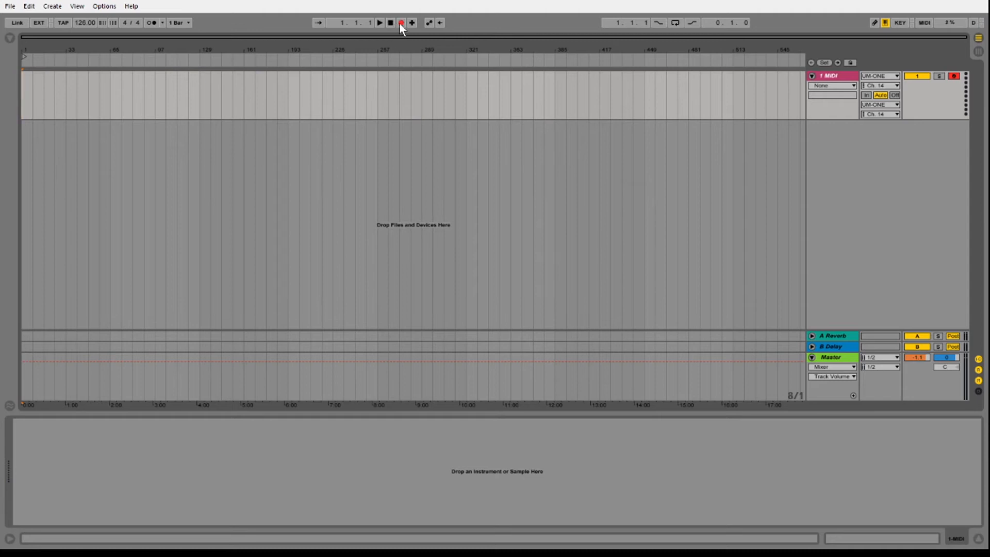
# - Record about four bars of the incoming MIDI pattern onto the armed track from bar 1
pyautogui.click(379, 23)
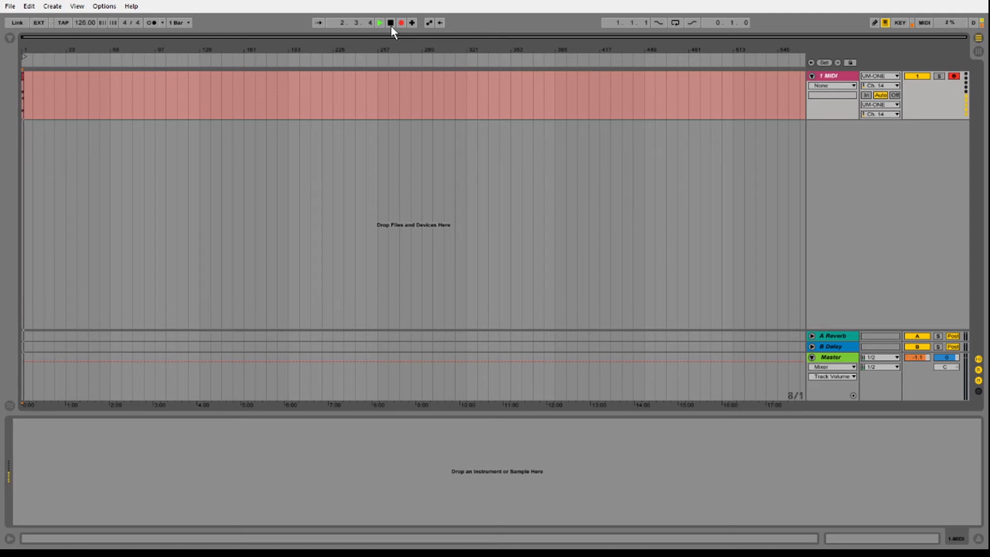
pyautogui.moveTo(29, 49); pyautogui.dragTo(28, 191)
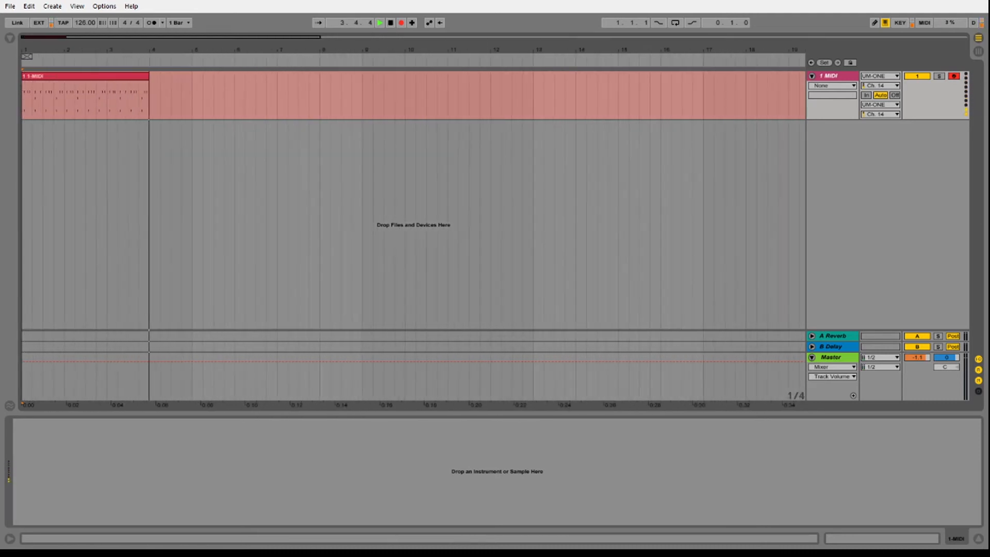
pyautogui.click(391, 22)
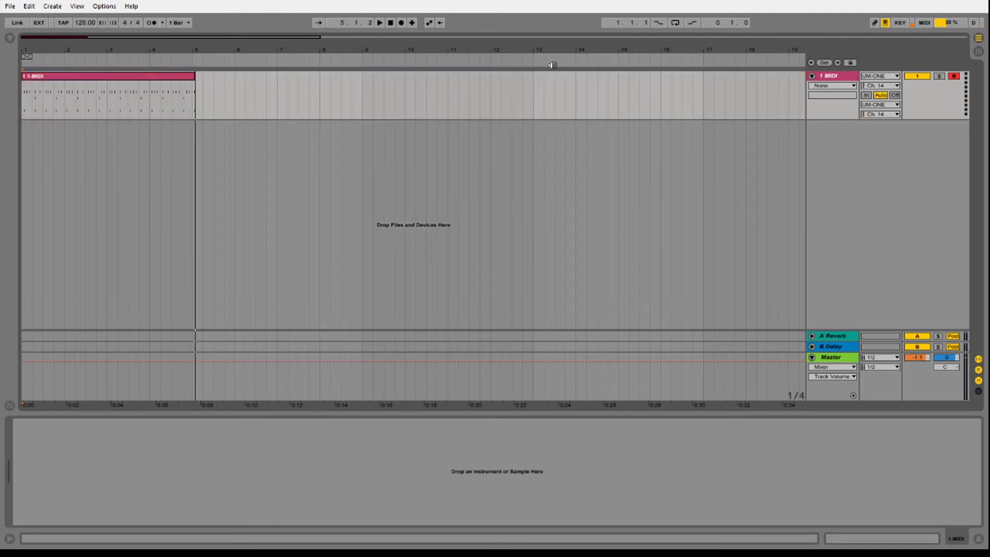
pyautogui.moveTo(208, 49); pyautogui.dragTo(208, 57)
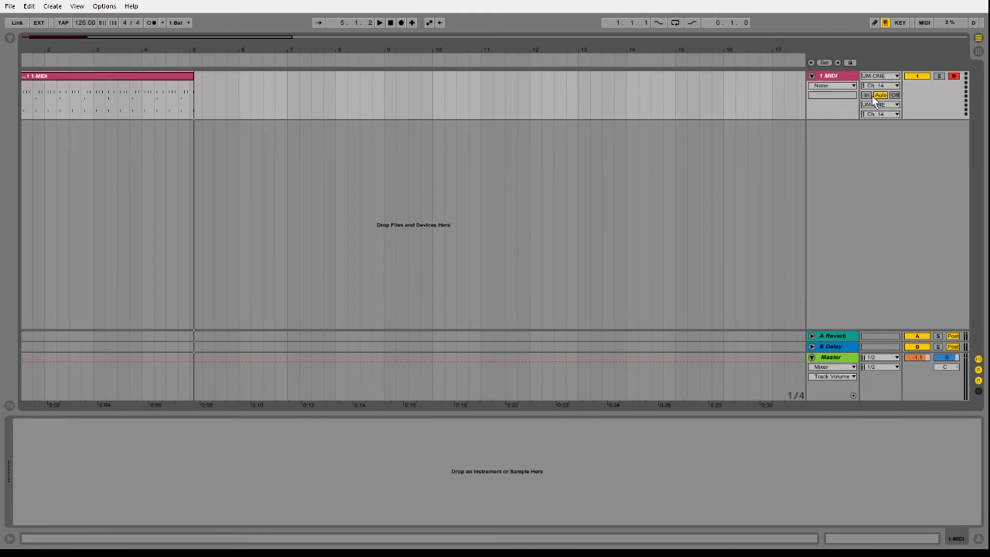
# - Compare the track's Off and In monitoring modes during playback, and return monitoring to Auto
pyautogui.click(894, 97)
pyautogui.click(296, 58)
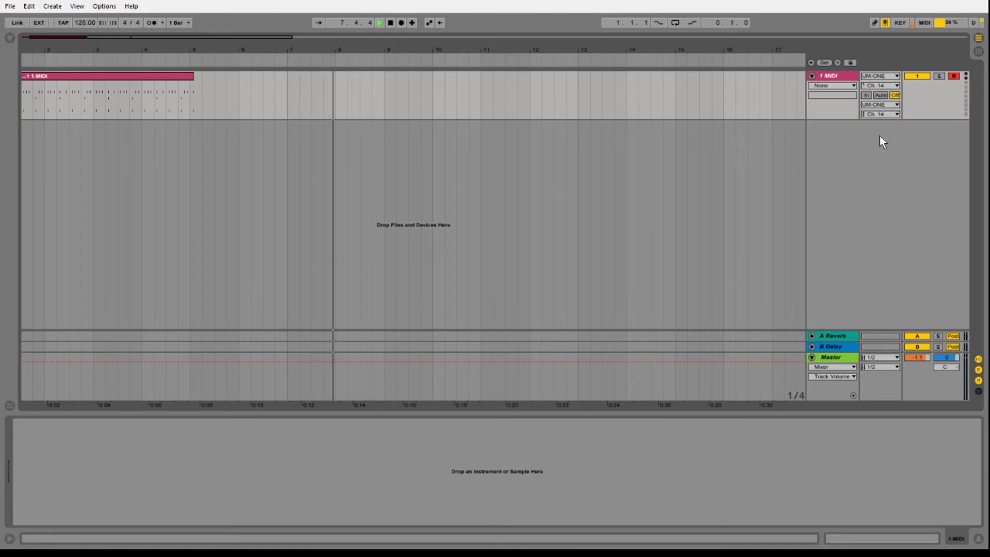
pyautogui.click(867, 97)
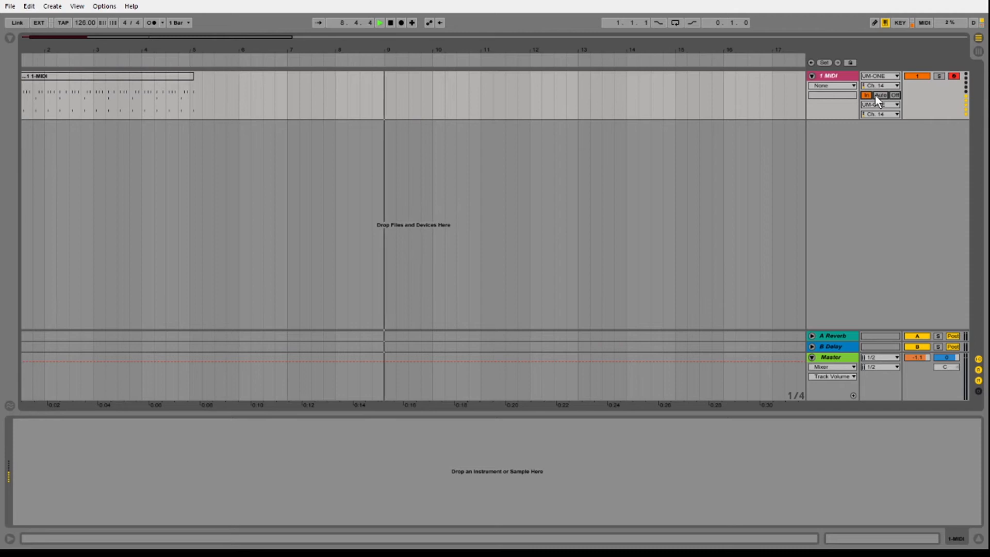
pyautogui.click(895, 95)
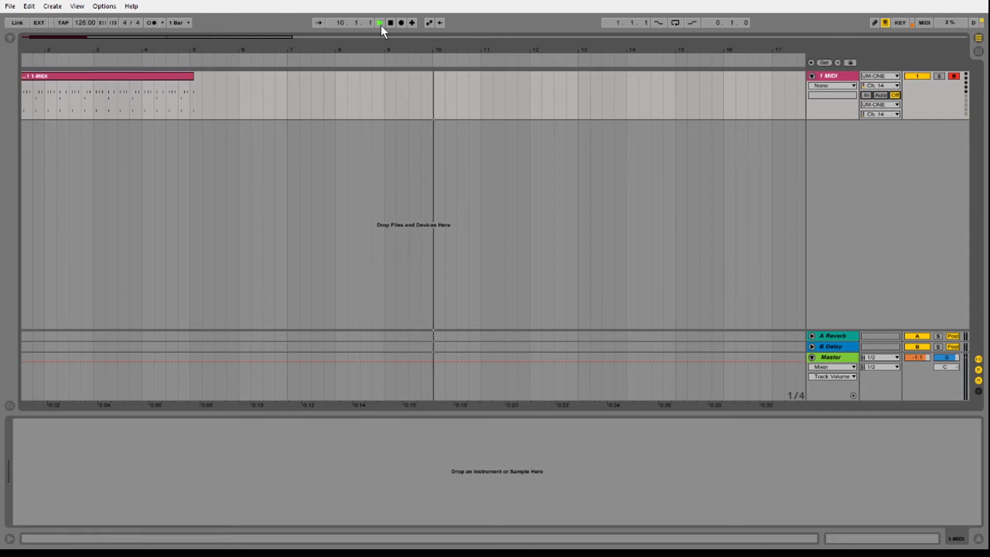
pyautogui.moveTo(98, 51); pyautogui.dragTo(49, 69)
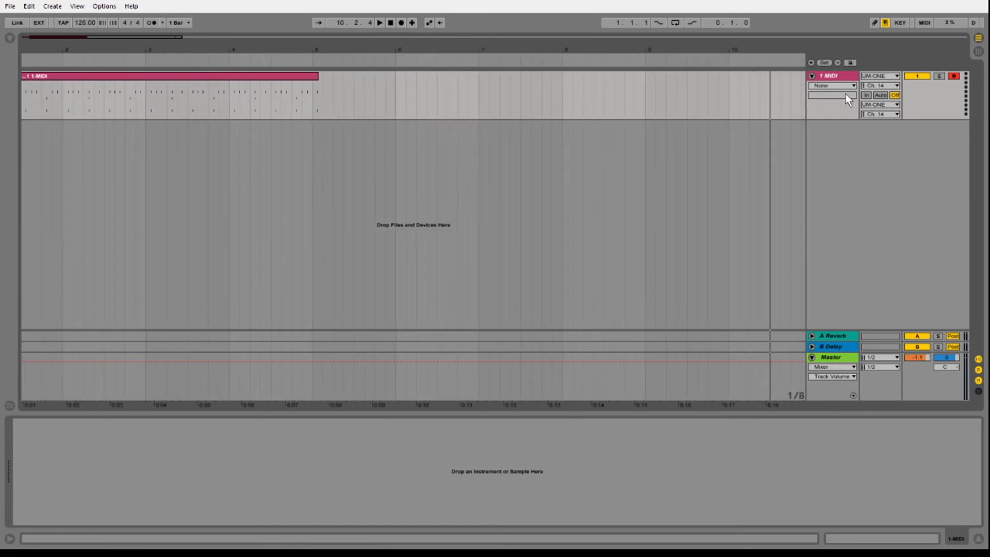
pyautogui.click(880, 96)
# - Shorten the recorded MIDI clip to two bars, ending at bar 3, and select the arrangement's whole content
pyautogui.moveTo(317, 81); pyautogui.dragTo(146, 92)
pyautogui.moveTo(28, 50); pyautogui.dragTo(41, 47)
pyautogui.click(8, 5)
pyautogui.moveTo(32, 9)
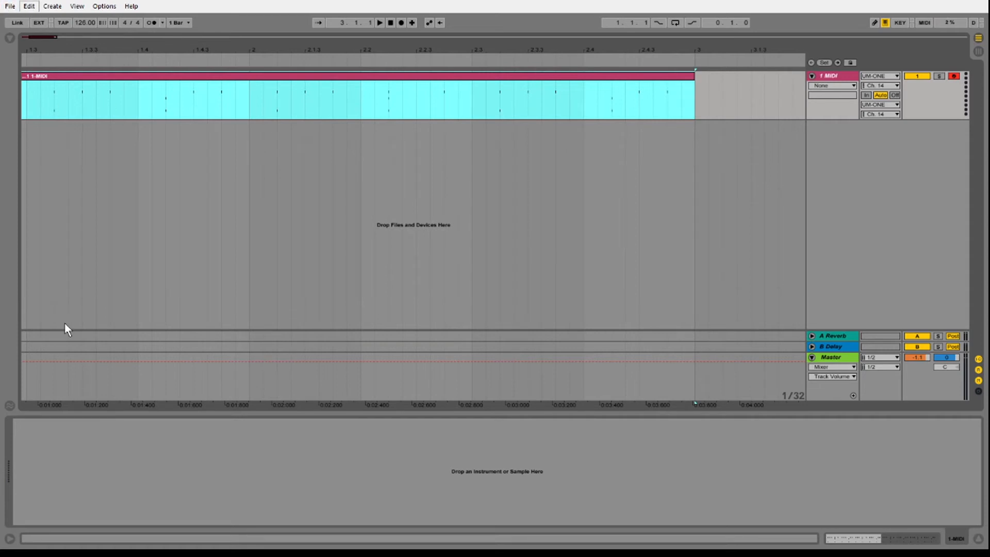
pyautogui.hotkey('ctrl', 'a')
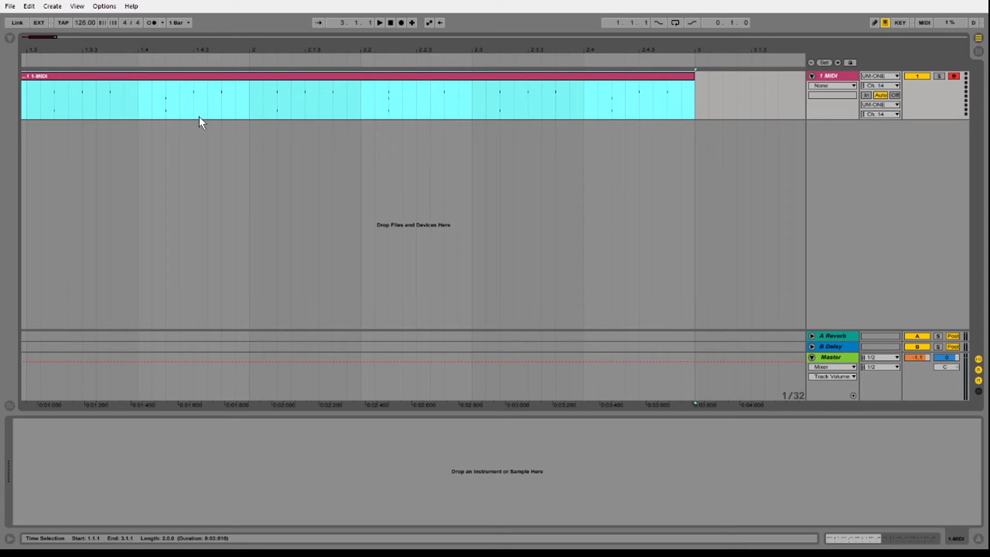
# - Open the recorded clip in an enlarged MIDI note editor, focused on the first notes around 1.1.2
pyautogui.moveTo(28, 52); pyautogui.dragTo(218, 50)
pyautogui.moveTo(29, 49); pyautogui.dragTo(30, 52)
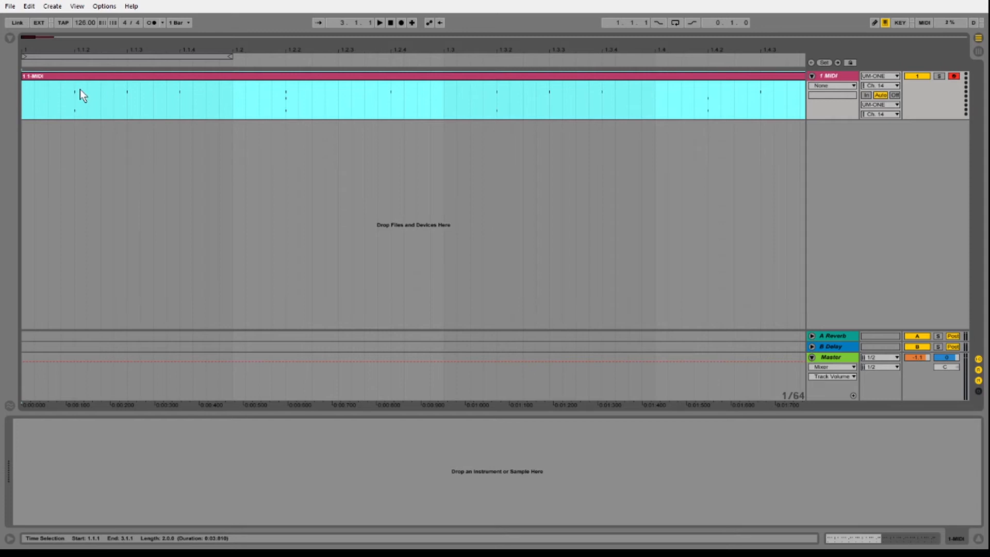
pyautogui.doubleClick(91, 81)
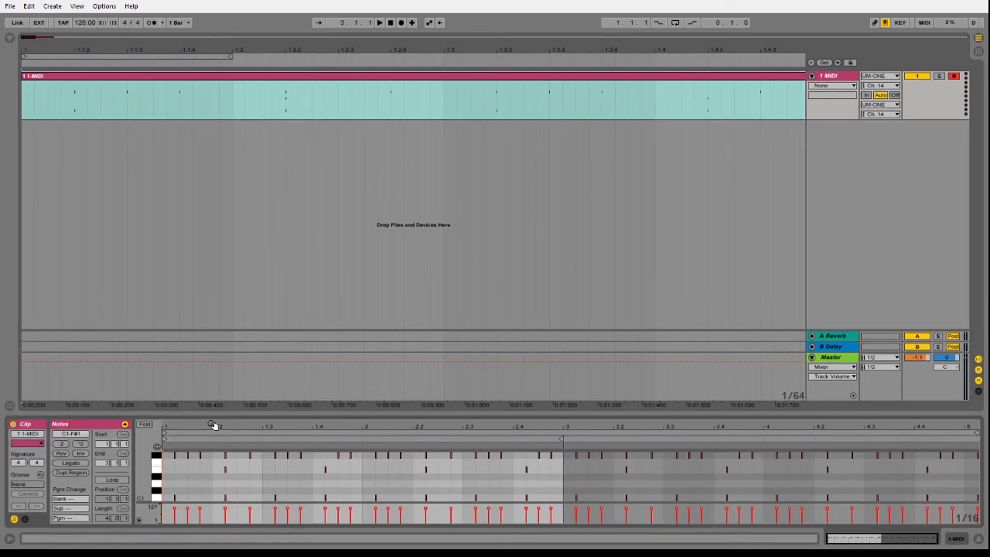
pyautogui.moveTo(228, 414); pyautogui.dragTo(228, 303)
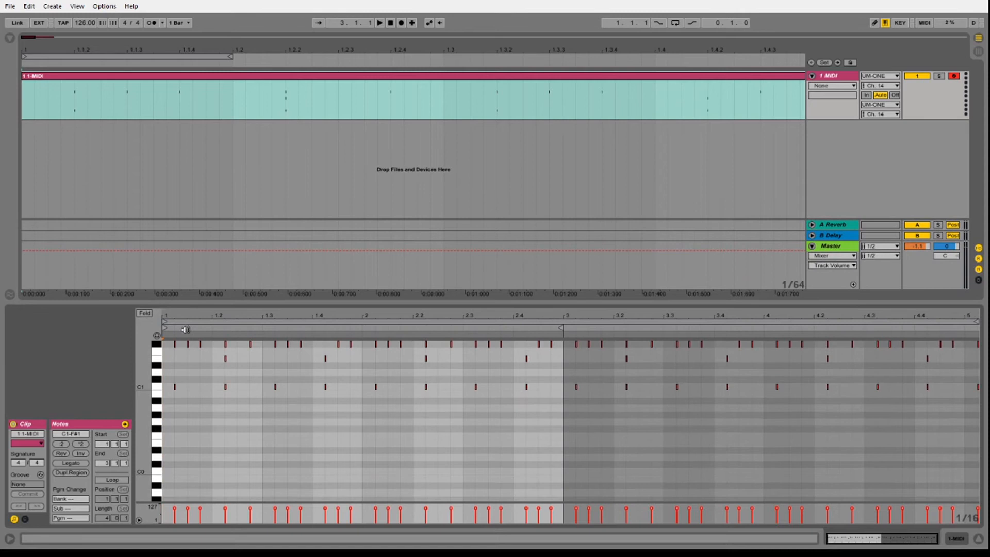
pyautogui.moveTo(170, 316); pyautogui.dragTo(177, 335)
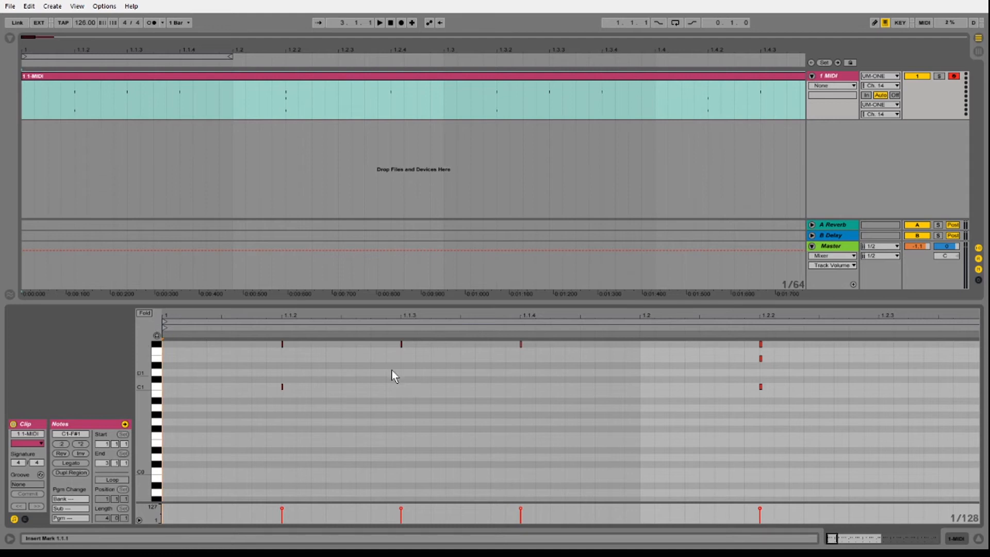
pyautogui.moveTo(287, 316); pyautogui.dragTo(282, 366)
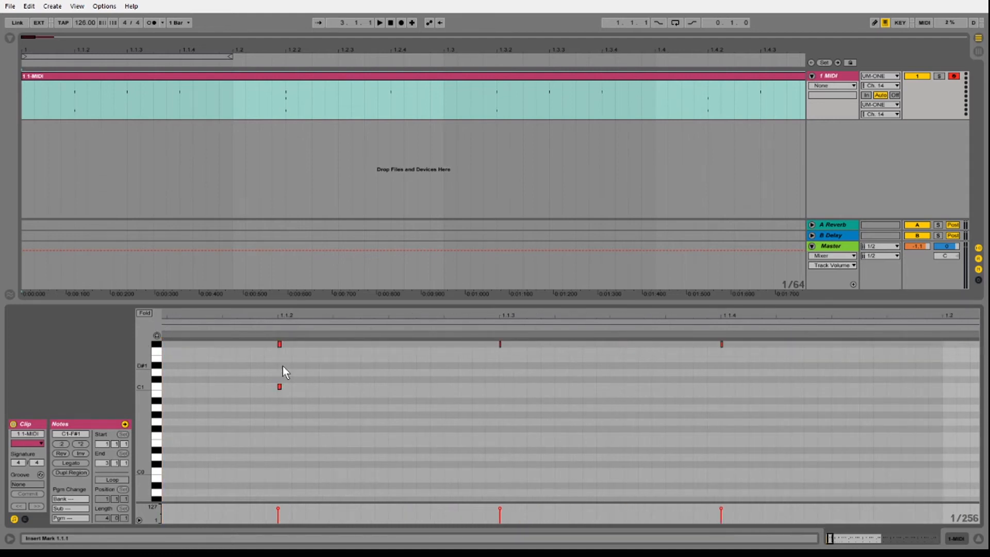
# - Set the note editor grid to 1/16 and lengthen all notes in the clip to a sixteenth note
pyautogui.rightClick(969, 517)
pyautogui.click(887, 464)
pyautogui.hotkey('ctrl', 'a')
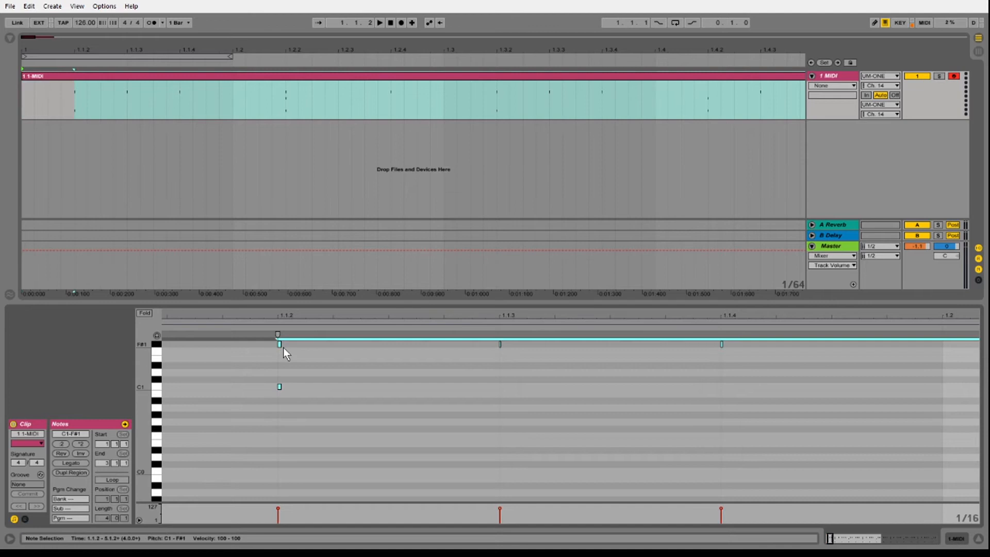
pyautogui.moveTo(281, 345); pyautogui.dragTo(499, 345)
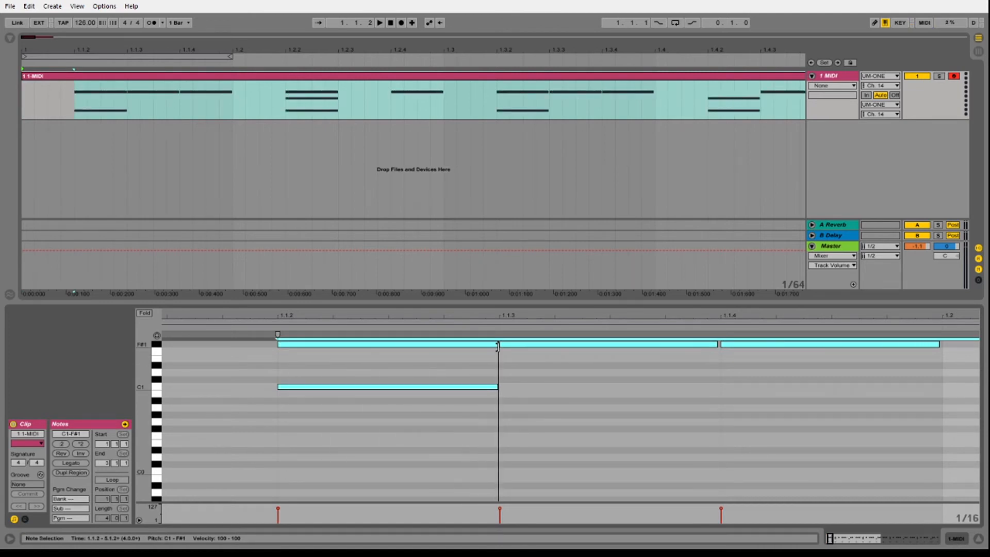
pyautogui.moveTo(534, 316); pyautogui.dragTo(534, 227)
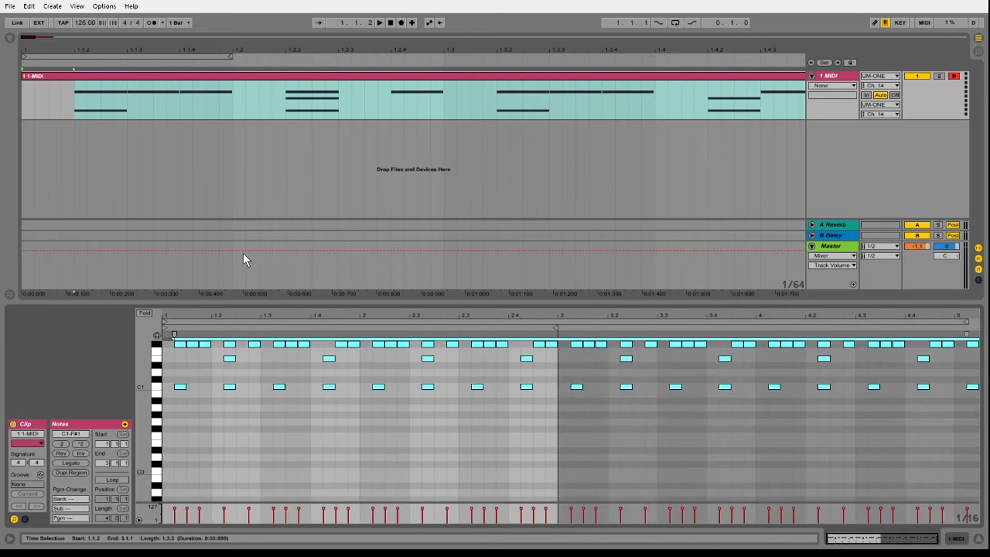
# - Consolidate the recorded MIDI clip over its full two bars, from 1.1.1 to 3.1.1
pyautogui.moveTo(453, 48); pyautogui.dragTo(452, 20)
pyautogui.rightClick(222, 98)
pyautogui.click(222, 77)
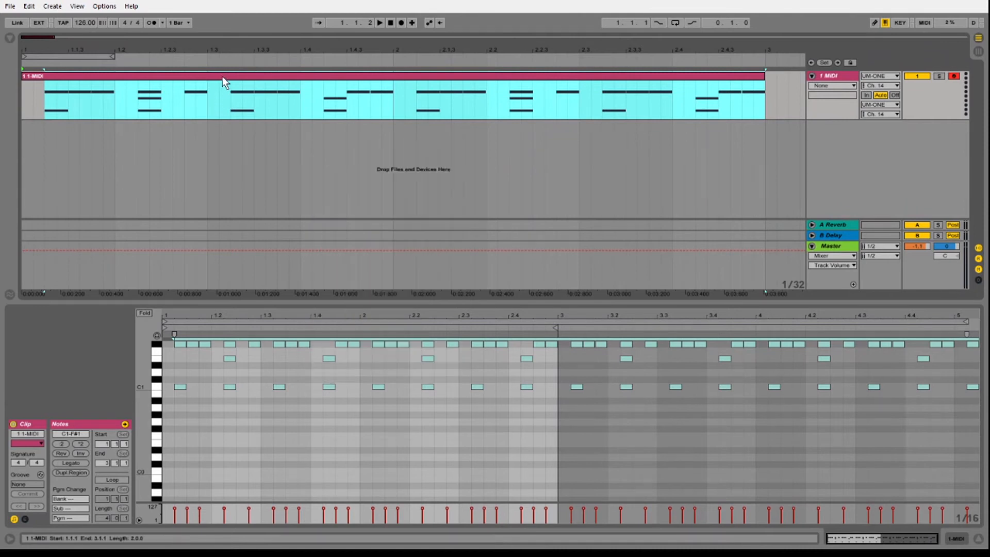
pyautogui.rightClick(222, 83)
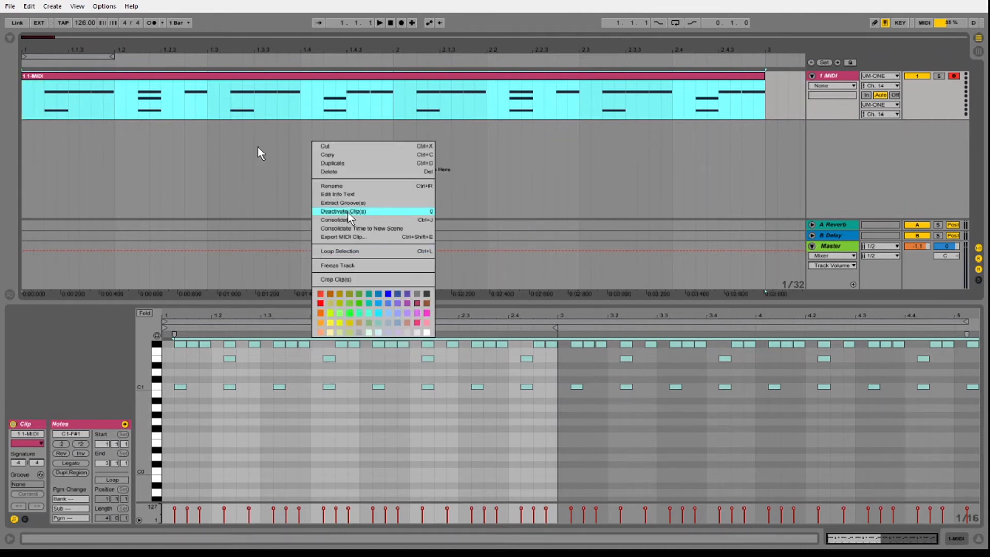
pyautogui.click(356, 220)
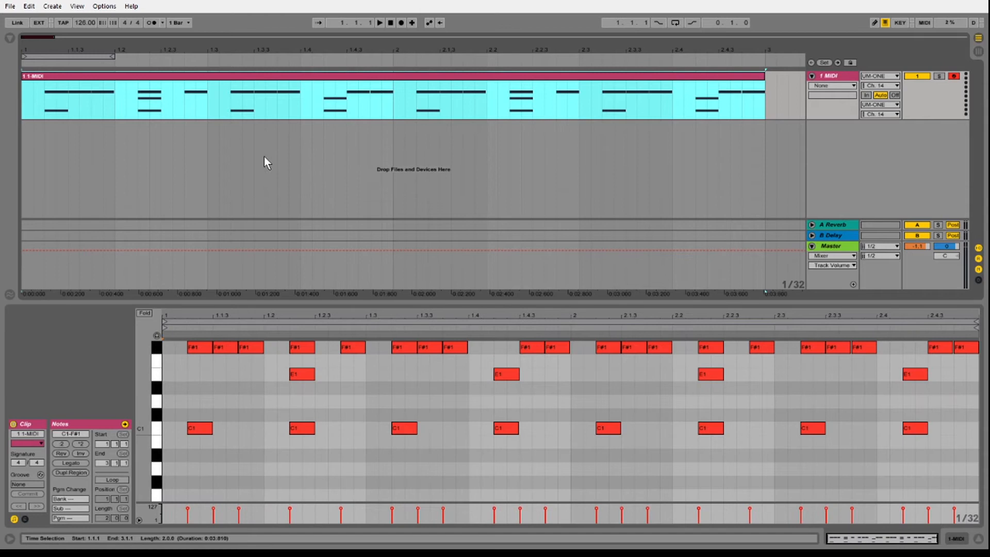
pyautogui.click(851, 311)
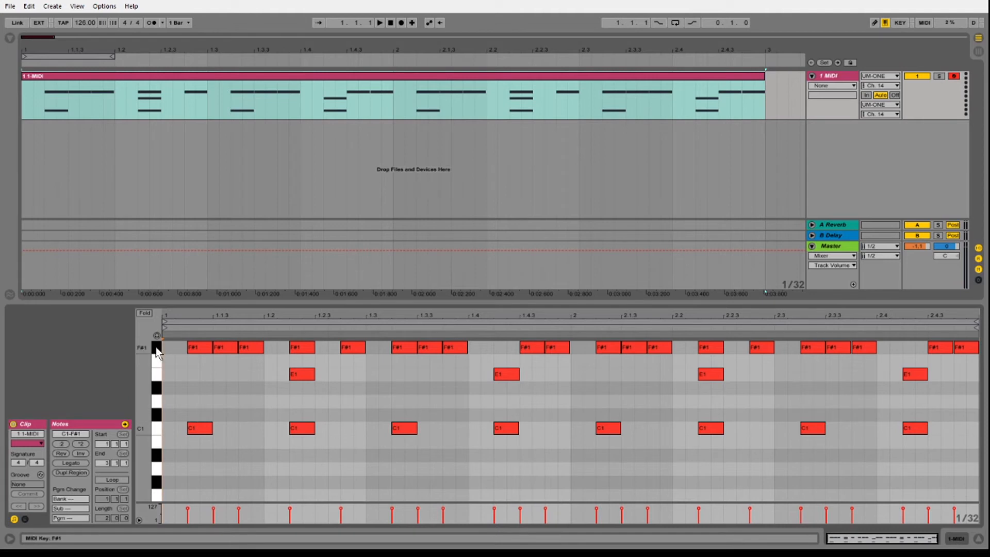
# - Try trimming the empty sixteenth from the clip's start and extending its end to bar 3, and undo both changes
pyautogui.moveTo(37, 50); pyautogui.dragTo(39, 77)
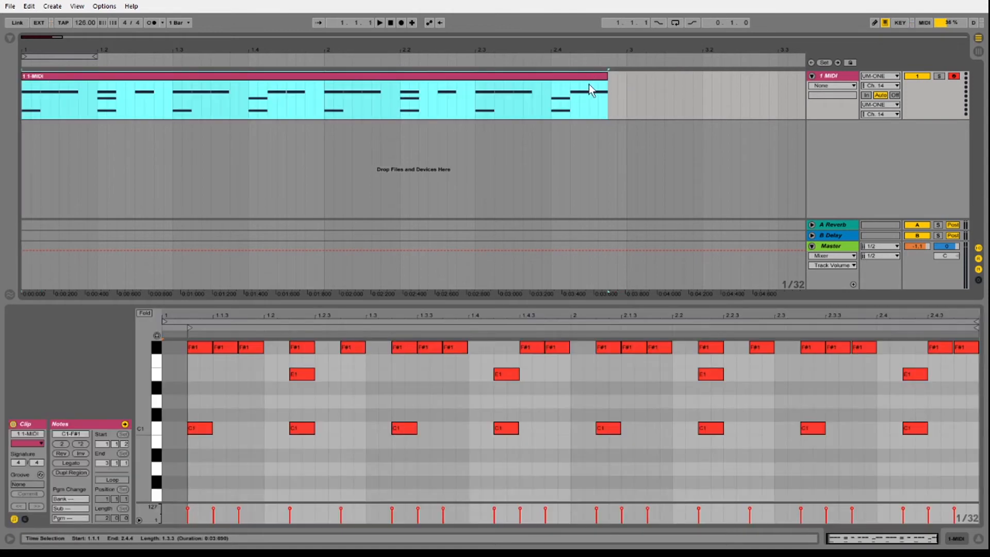
pyautogui.moveTo(606, 78); pyautogui.dragTo(624, 78)
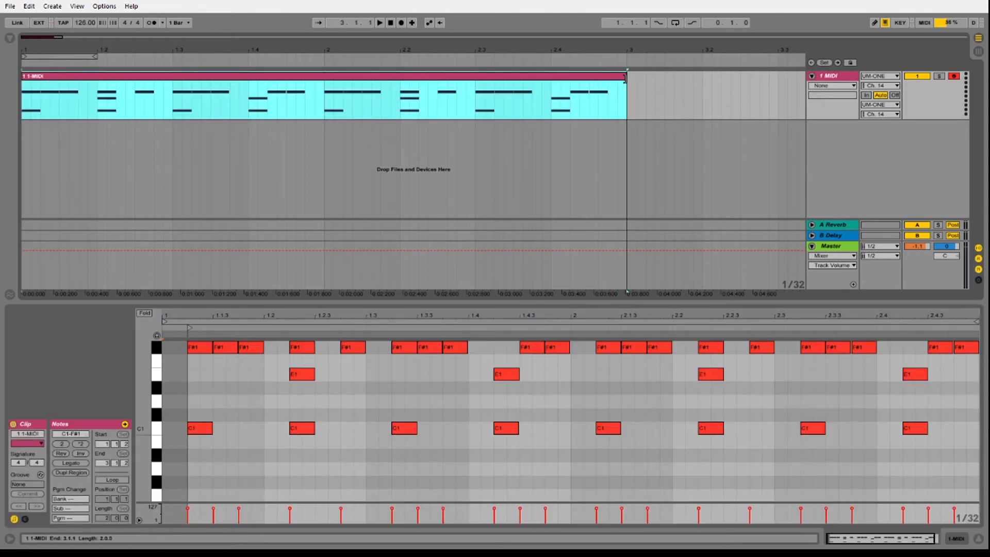
pyautogui.hotkey('ctrl', 'z')
pyautogui.hotkey('ctrl', 'z')
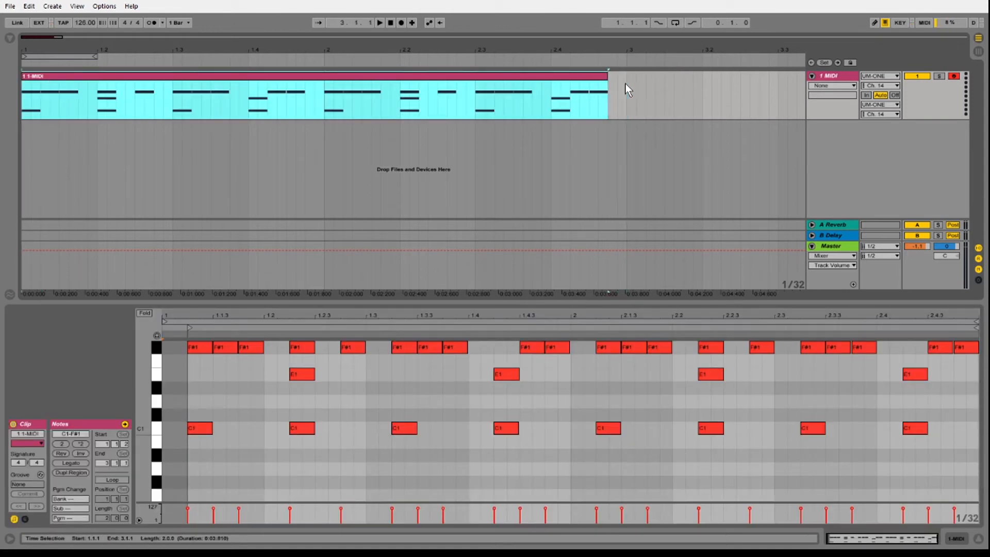
pyautogui.hotkey('ctrl', 'z')
# - Move all notes in the clip one sixteenth earlier so the first notes start at 1.1.1
pyautogui.click(204, 352)
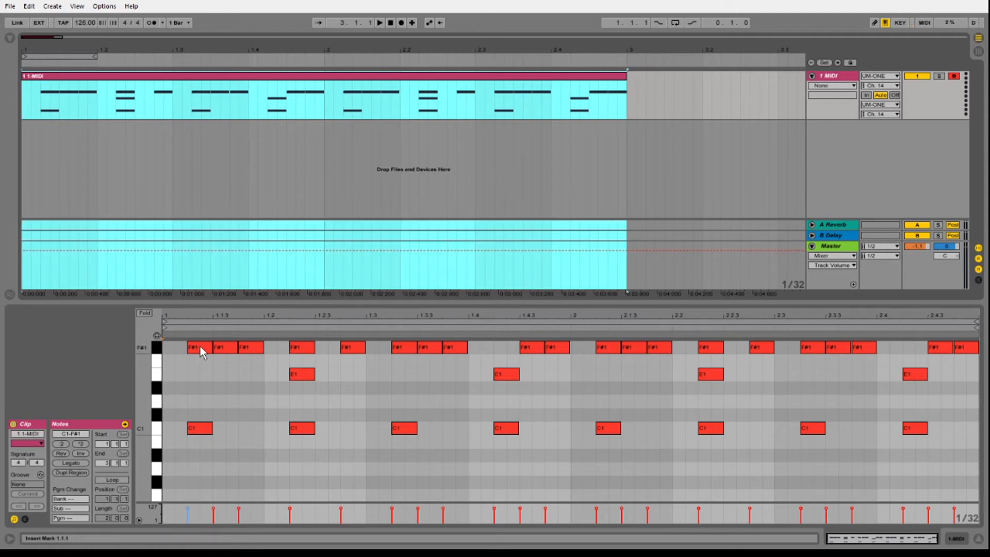
pyautogui.click(199, 346)
pyautogui.hotkey('ctrl', 'a')
pyautogui.moveTo(200, 347); pyautogui.dragTo(171, 347)
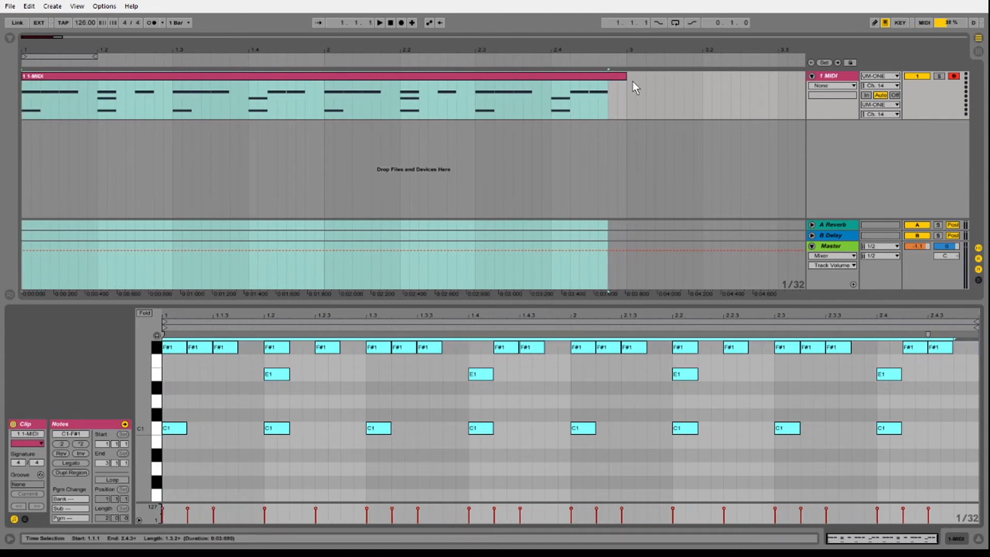
# - Loop the arrangement over the two-bar clip and play it from the start with track monitoring set to Off
pyautogui.moveTo(428, 54); pyautogui.dragTo(428, 52)
pyautogui.click(584, 79)
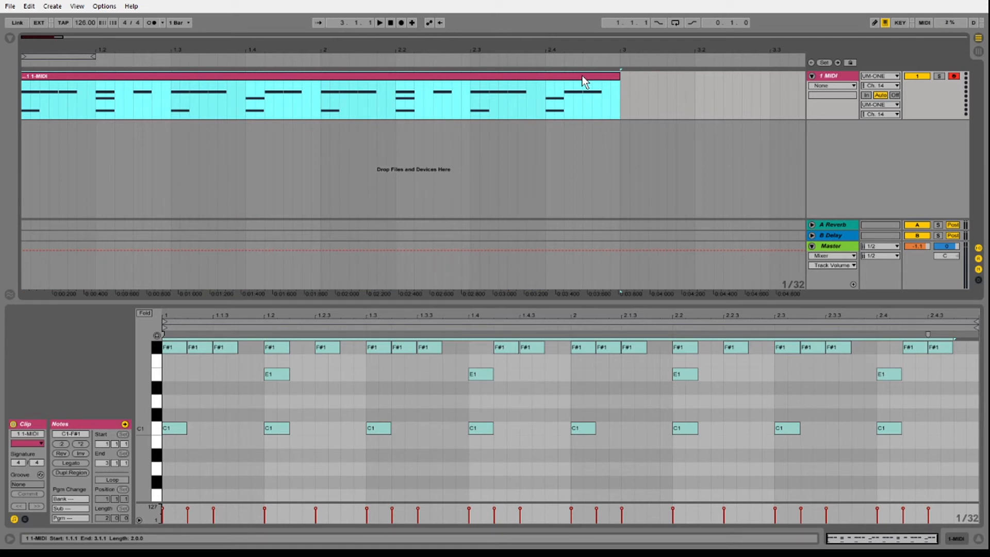
pyautogui.hotkey('ctrl', 'l')
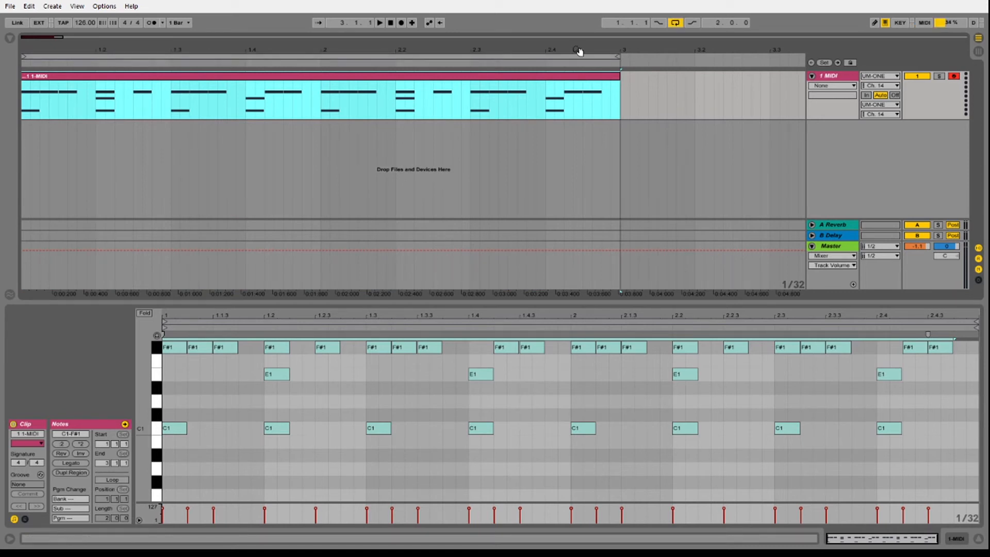
pyautogui.click(391, 23)
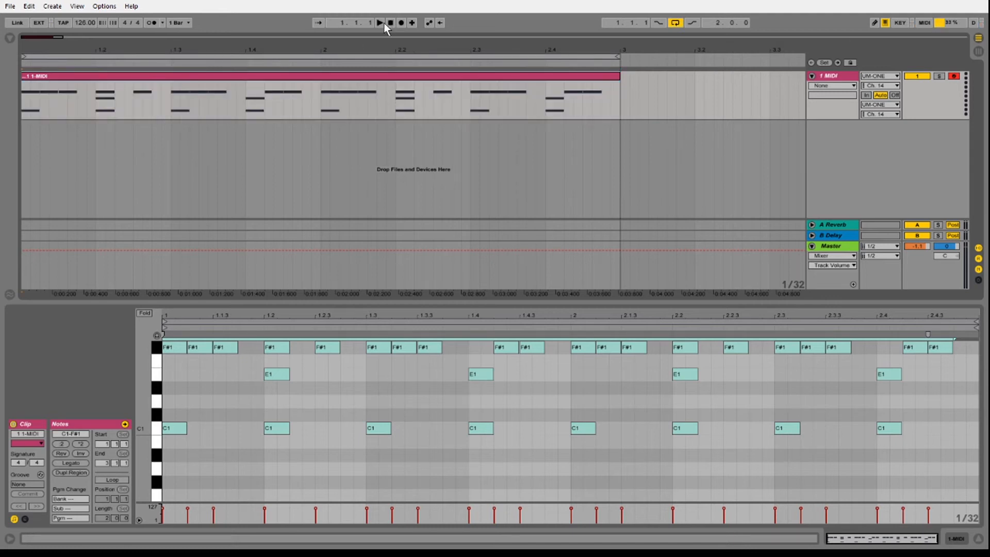
pyautogui.click(379, 23)
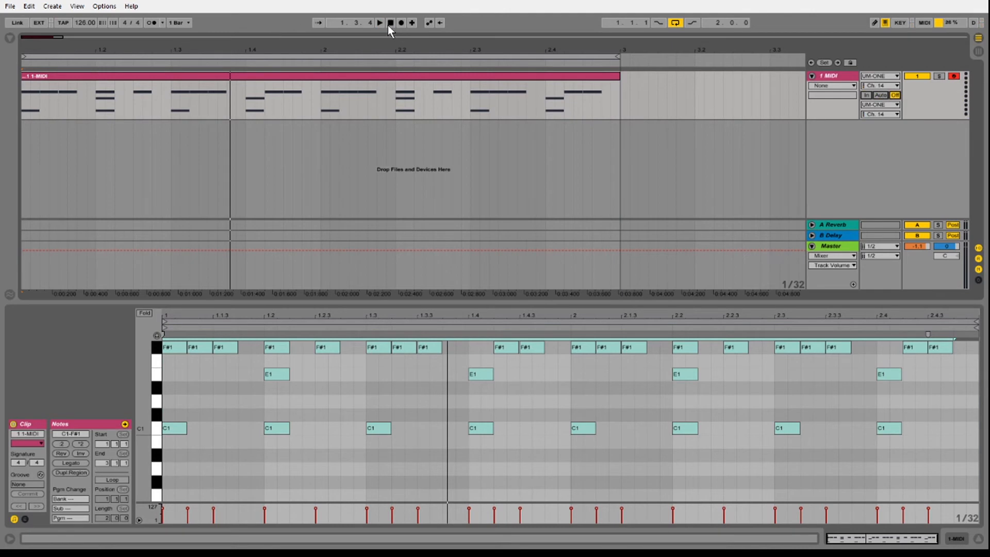
pyautogui.click(382, 23)
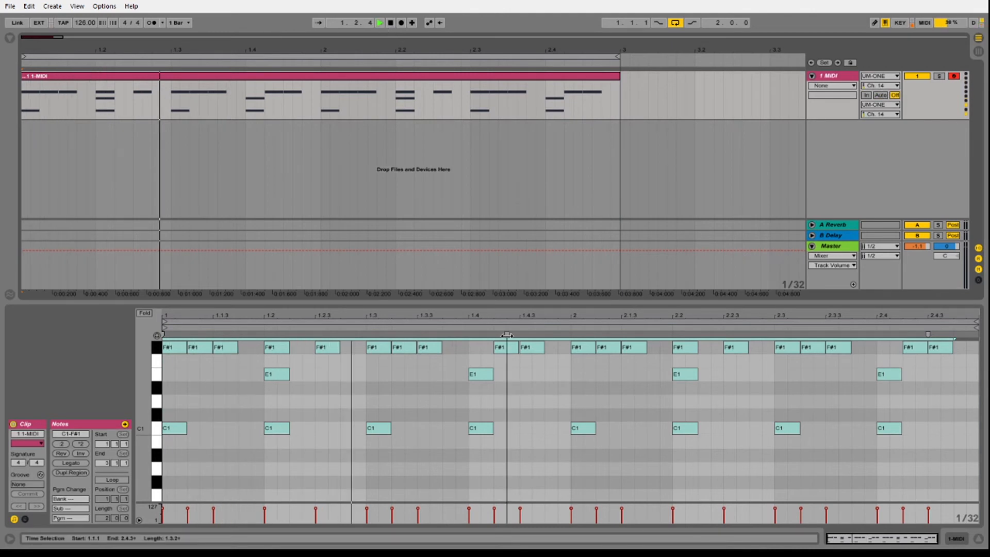
# - Reduce the height of the clip's note editor and restart the looped playback from the beginning
pyautogui.moveTo(503, 302); pyautogui.dragTo(502, 414)
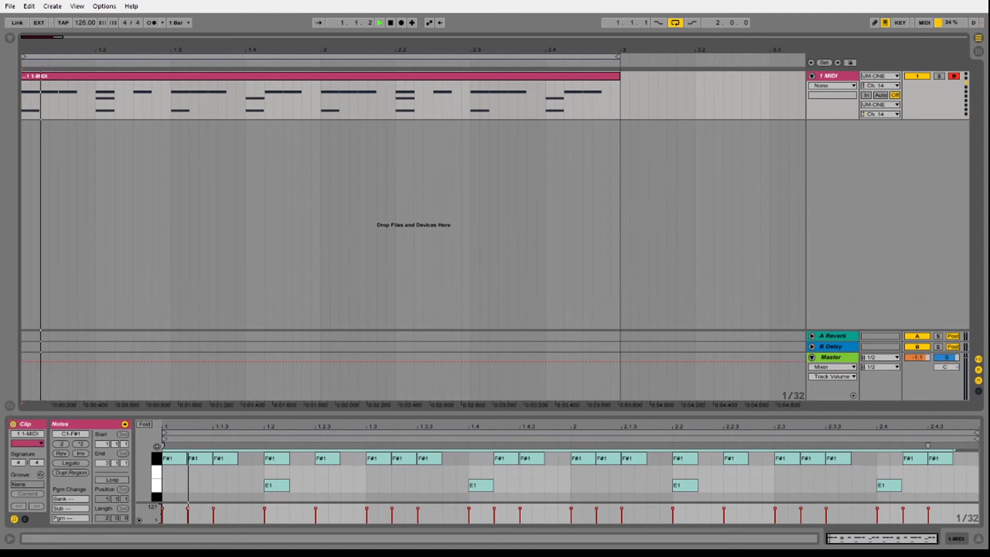
pyautogui.click(379, 22)
pyautogui.click(388, 23)
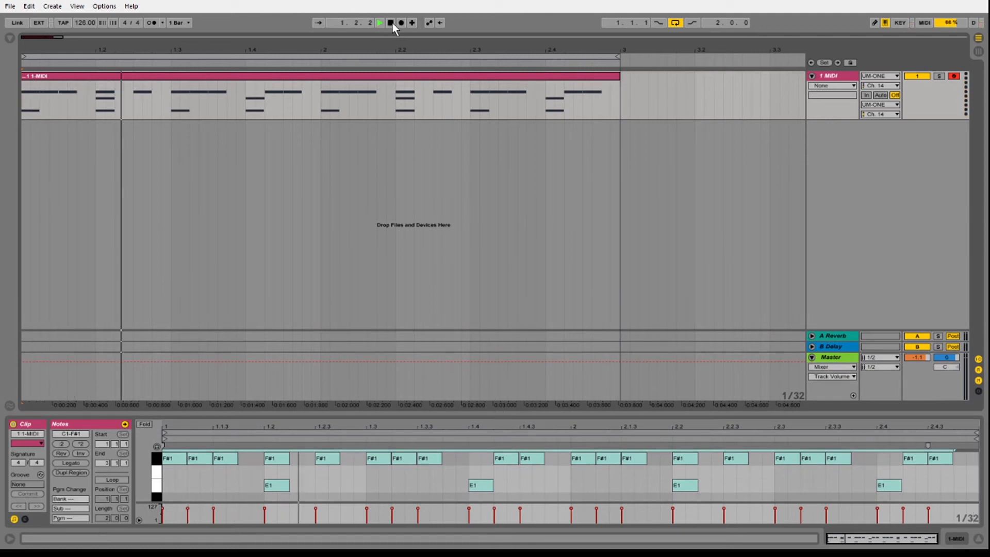
pyautogui.click(390, 23)
pyautogui.click(379, 23)
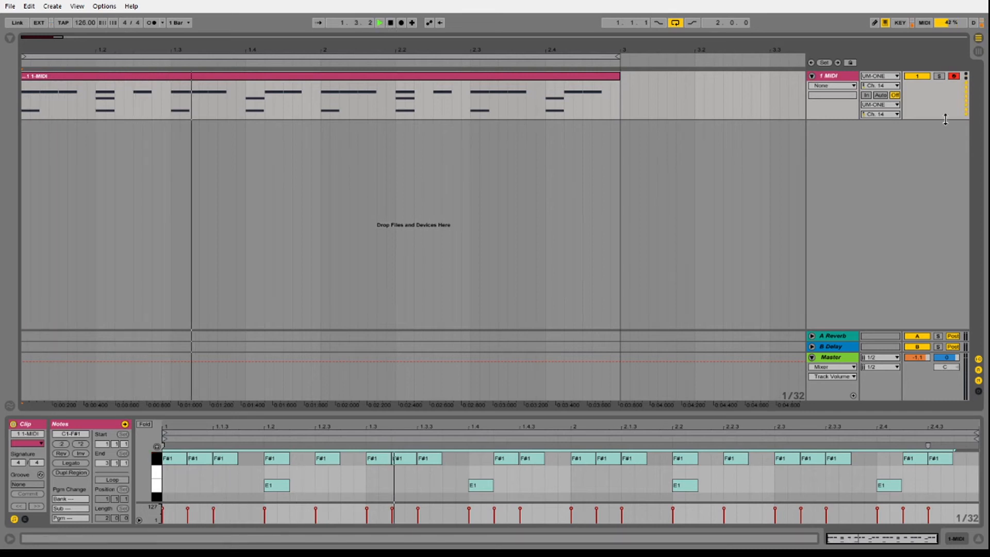
# - Compare the In, Auto and Off monitoring modes while the loop plays, leave monitoring Off, and stop playback
pyautogui.click(866, 95)
pyautogui.click(880, 96)
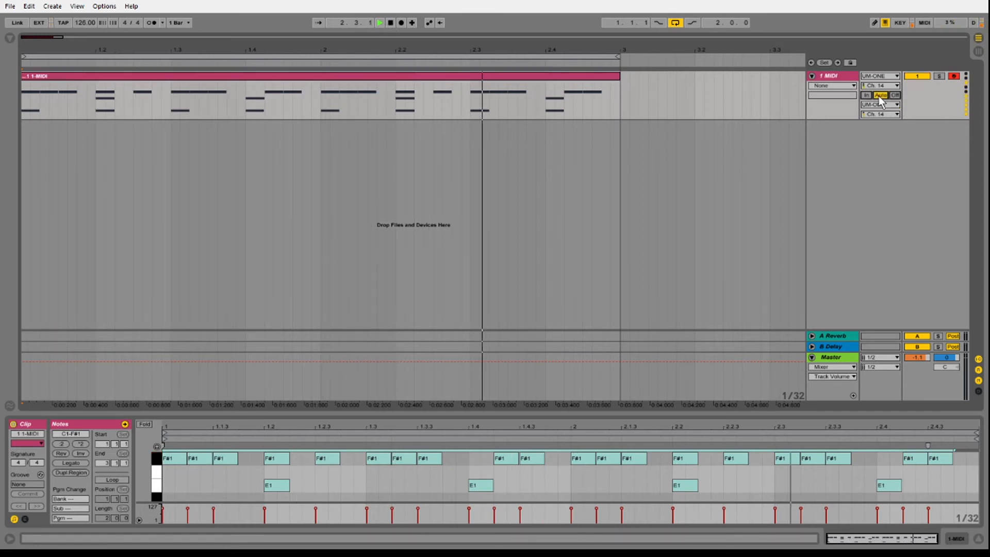
pyautogui.click(893, 95)
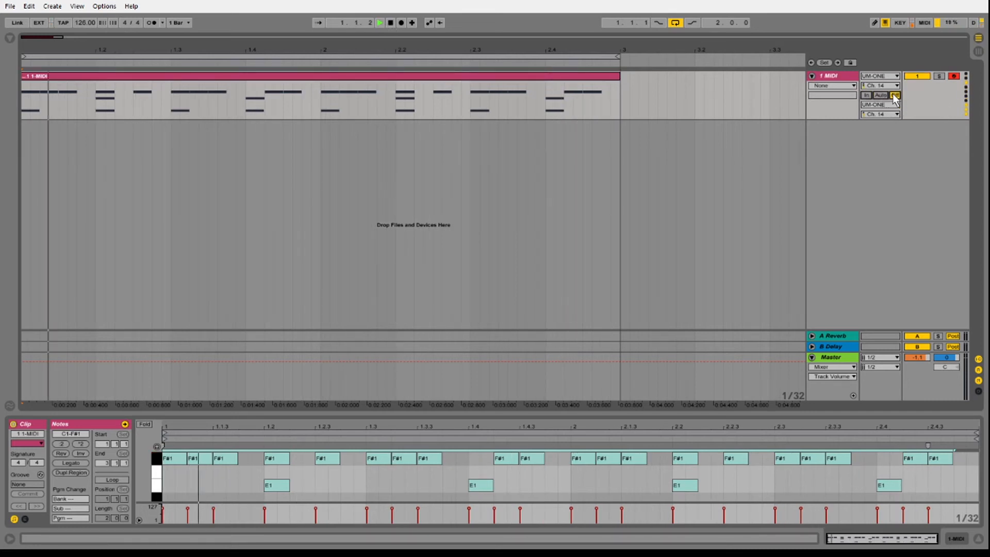
pyautogui.click(389, 25)
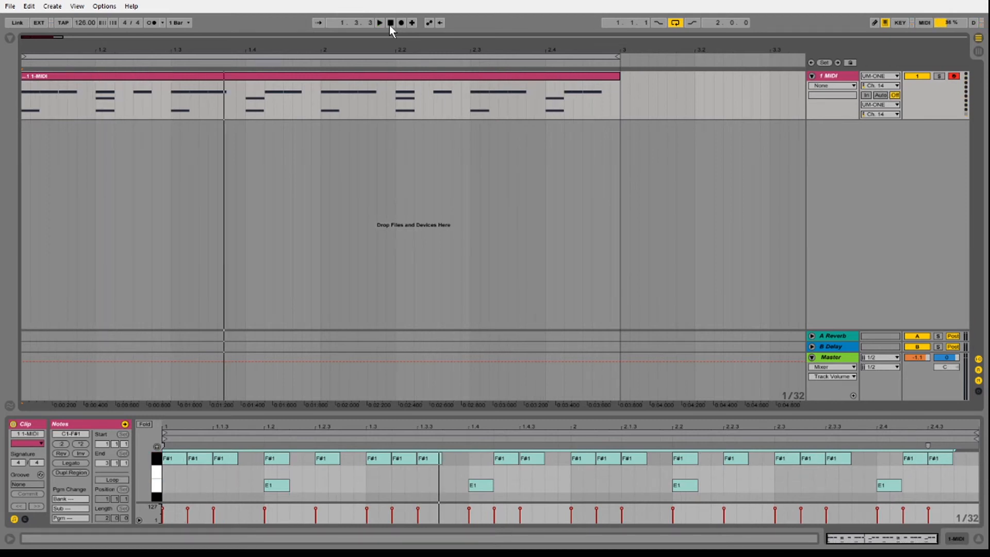
# - Return to the start of the arrangement, play the looped two-bar clip again, and stop it
pyautogui.moveTo(460, 49)
pyautogui.mouseDown()
pyautogui.moveTo(460, 36)
pyautogui.moveTo(344, 47)
pyautogui.mouseUp()
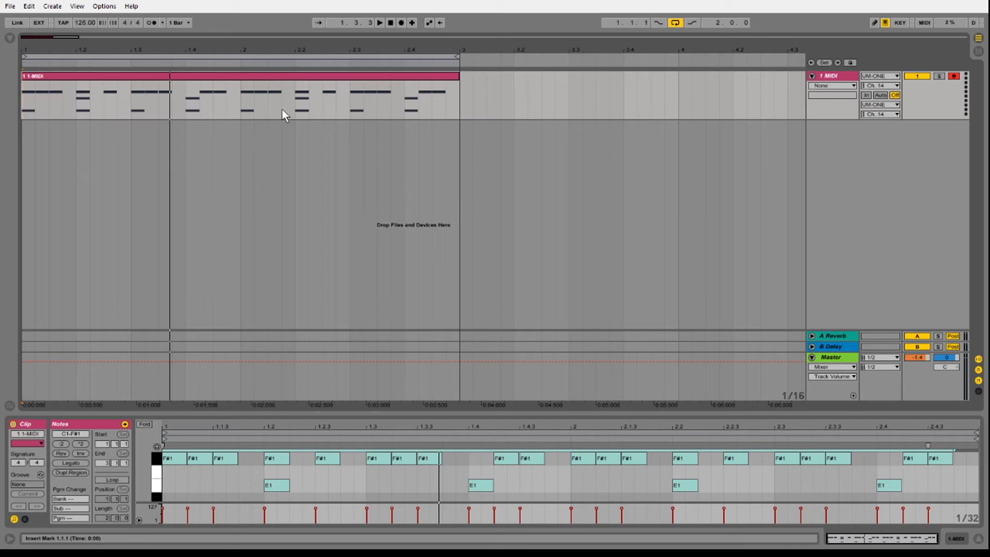
pyautogui.click(389, 23)
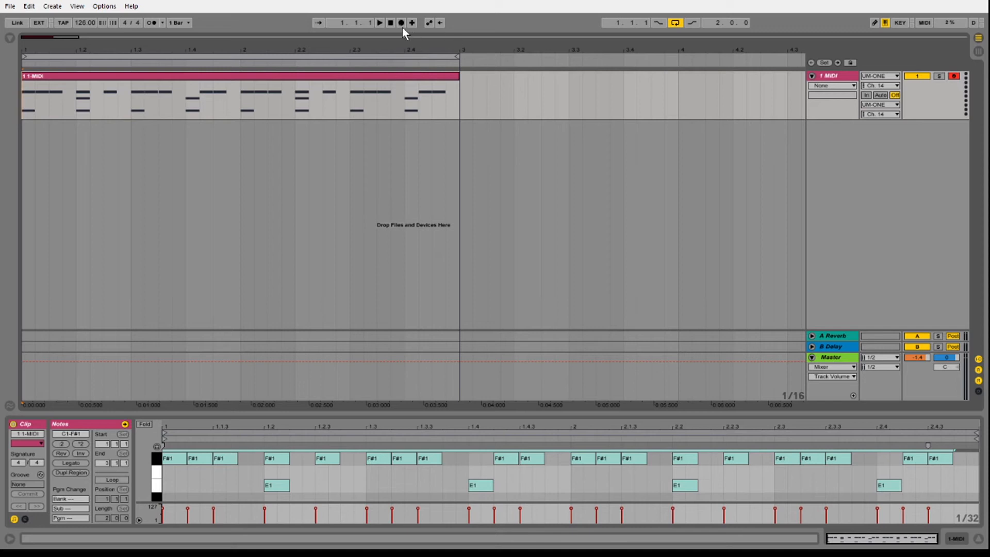
pyautogui.click(382, 23)
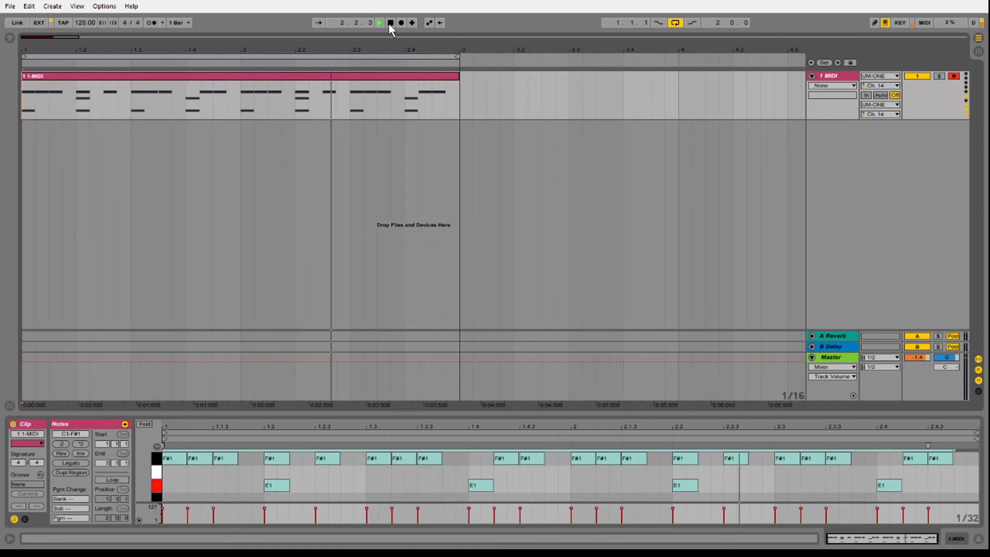
pyautogui.click(390, 23)
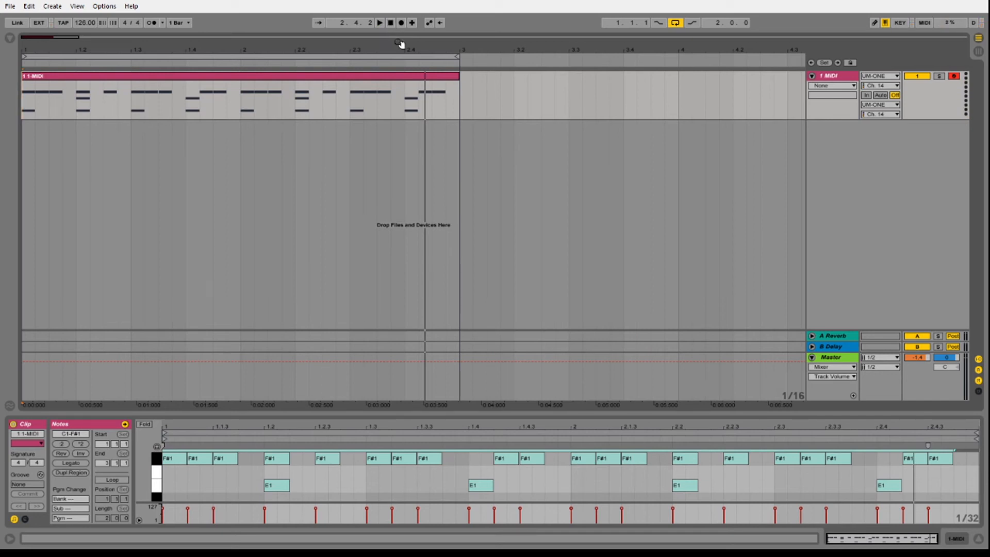
pyautogui.moveTo(401, 44); pyautogui.dragTo(346, 46)
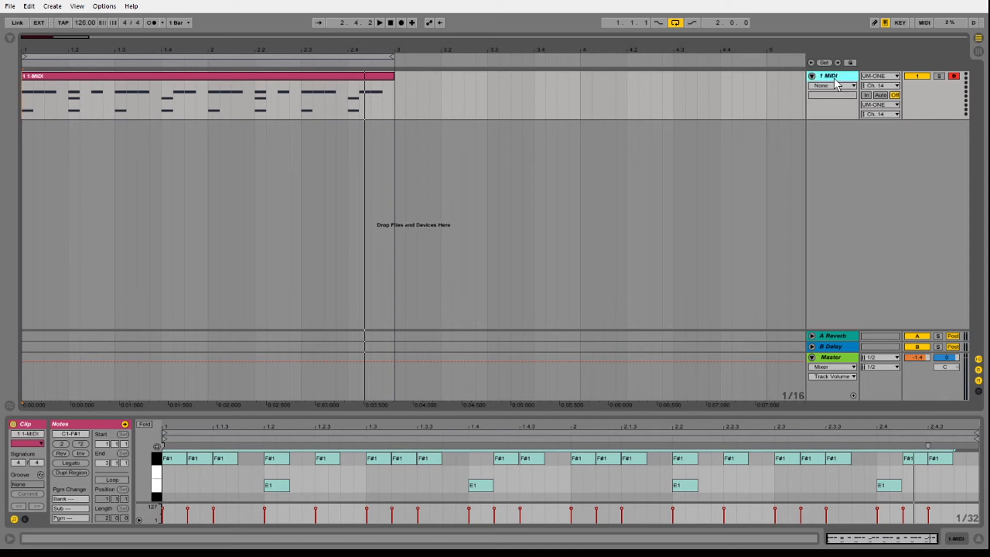
# - Show the MIDI track's device chain and look through the browser's Drums category
pyautogui.click(90, 258)
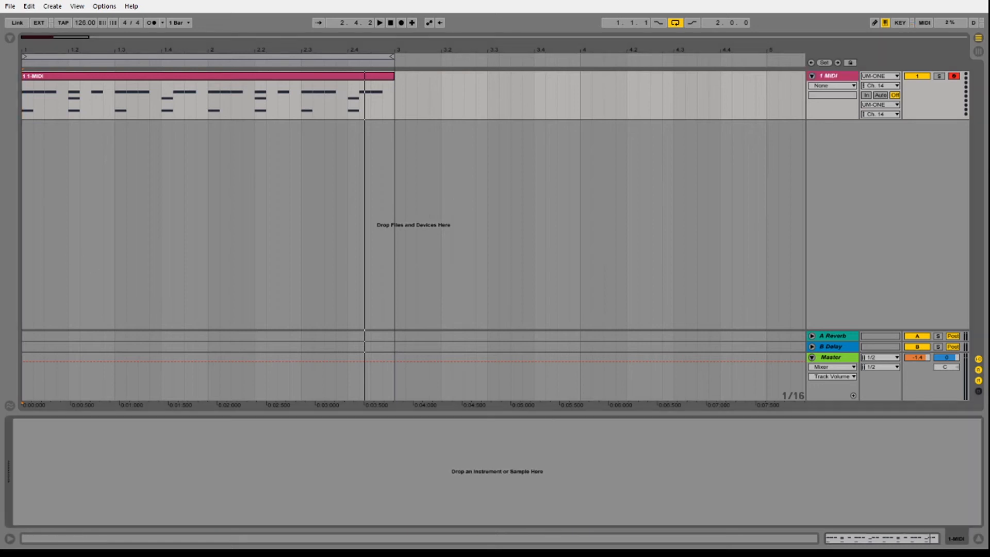
pyautogui.click(10, 38)
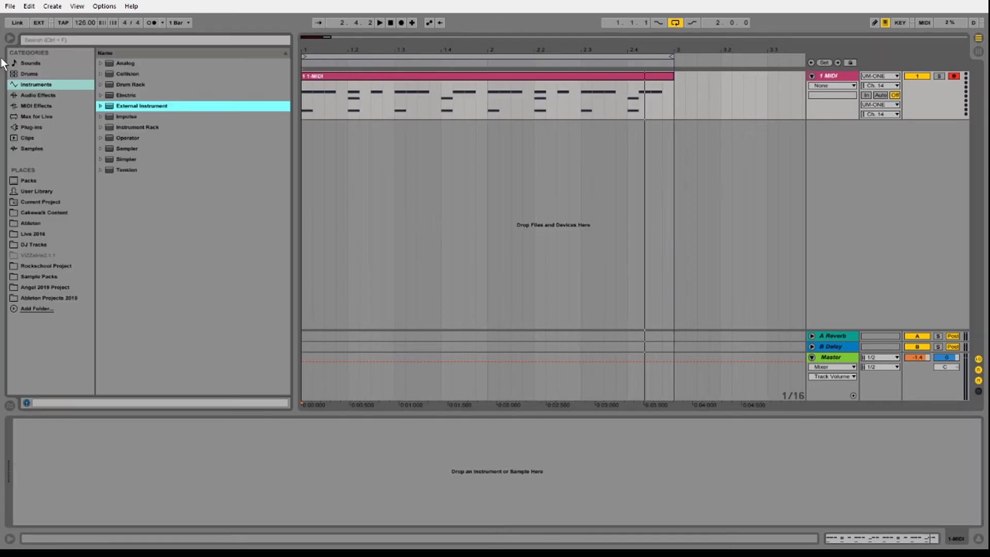
pyautogui.click(29, 74)
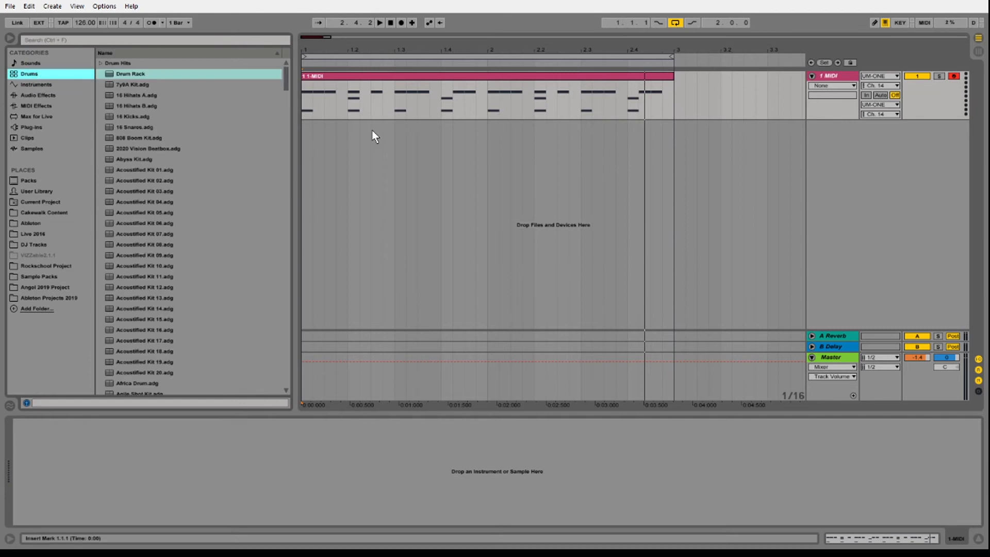
pyautogui.click(10, 38)
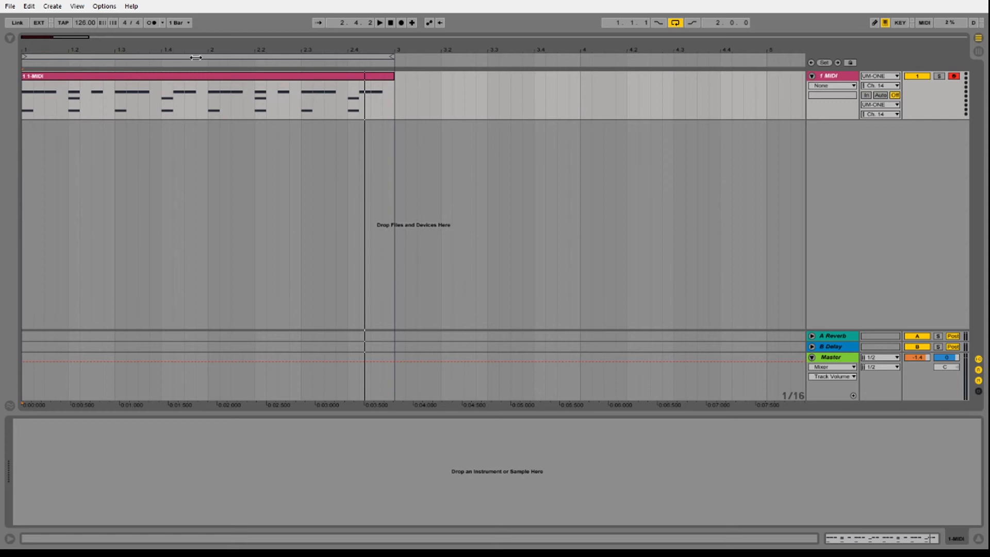
# - Return the playback position to the start and add an External Instrument device to the MIDI track
pyautogui.moveTo(40, 49); pyautogui.dragTo(40, 64)
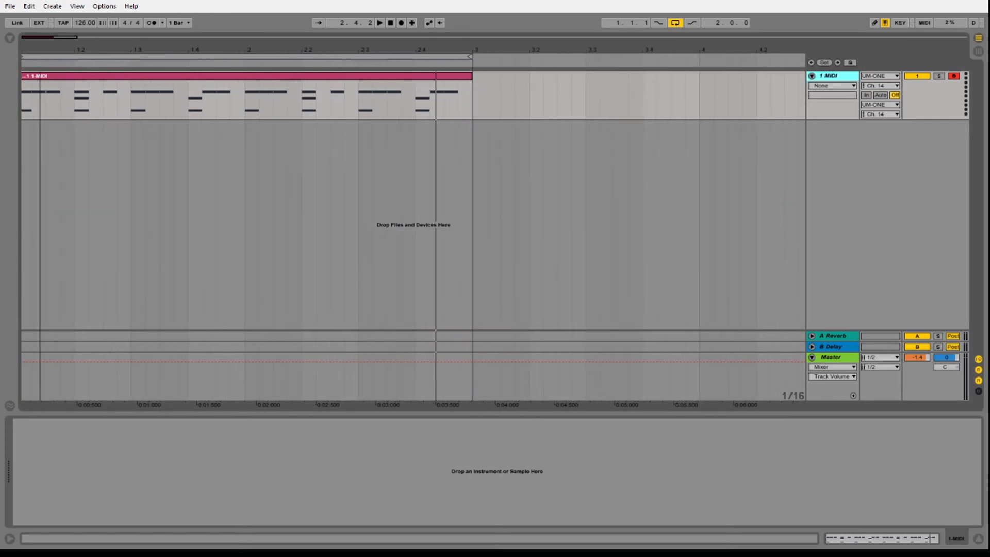
pyautogui.click(389, 22)
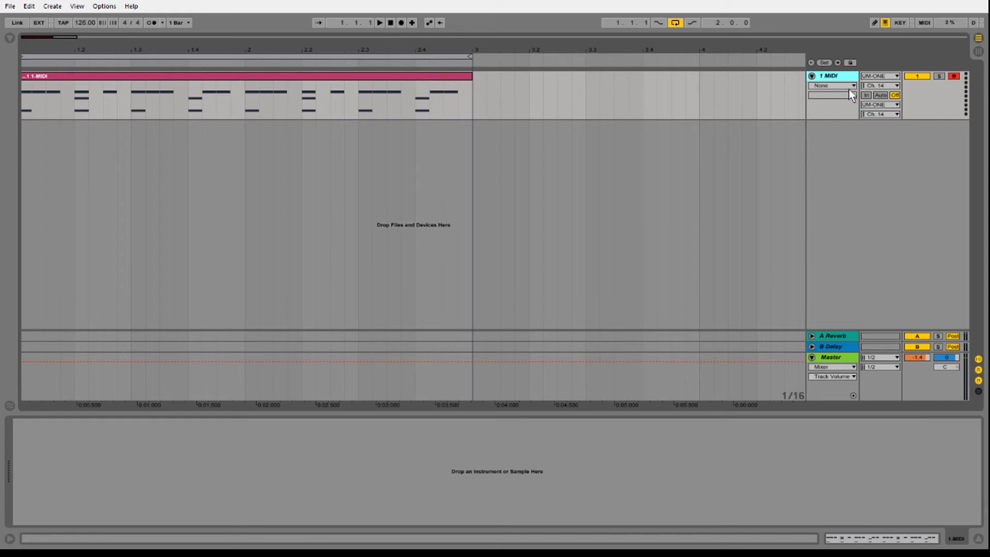
pyautogui.click(836, 75)
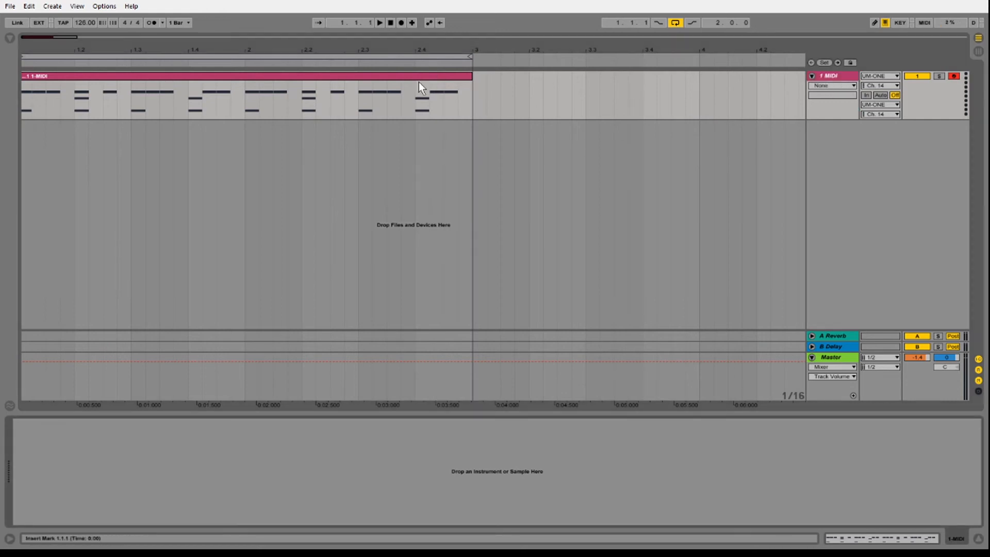
pyautogui.click(842, 76)
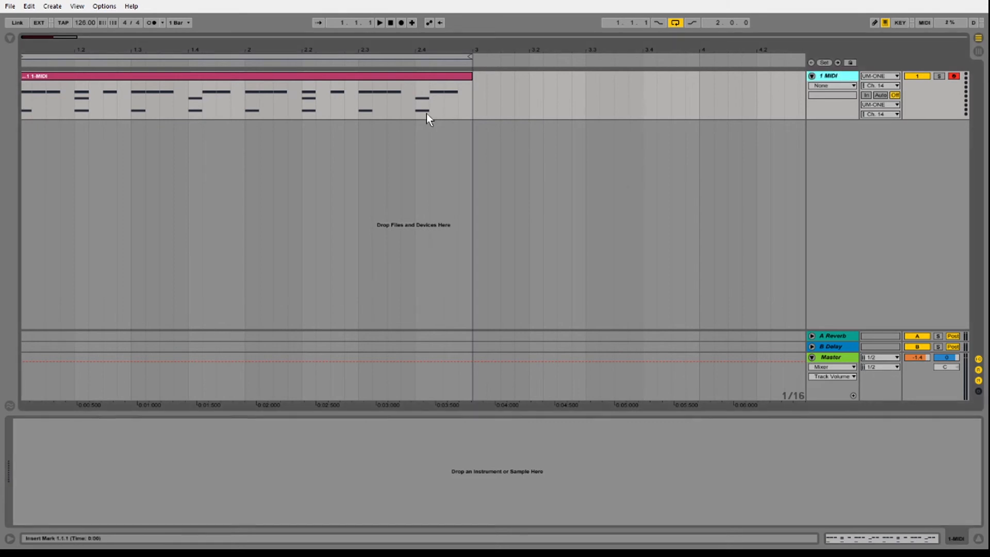
pyautogui.click(10, 39)
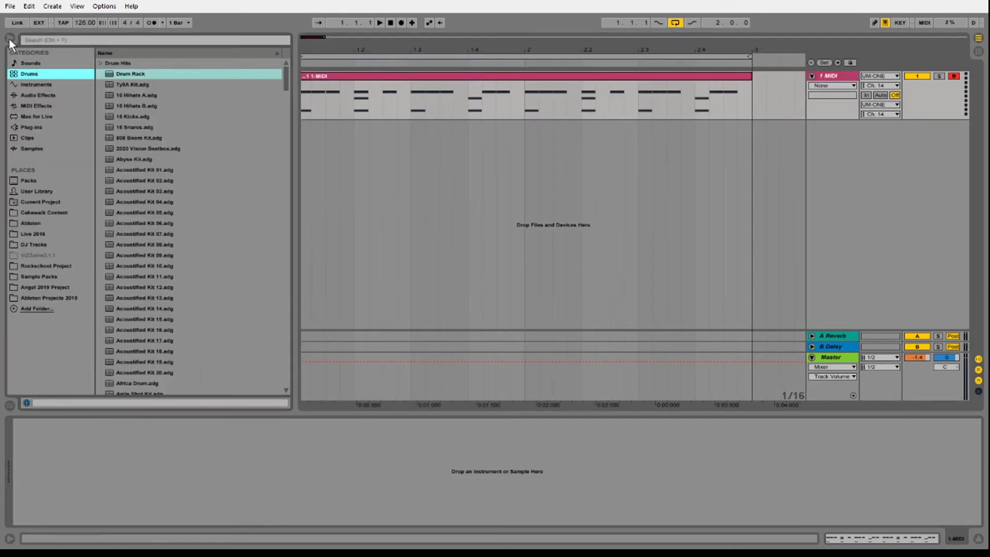
pyautogui.click(36, 85)
pyautogui.moveTo(146, 106); pyautogui.dragTo(190, 488)
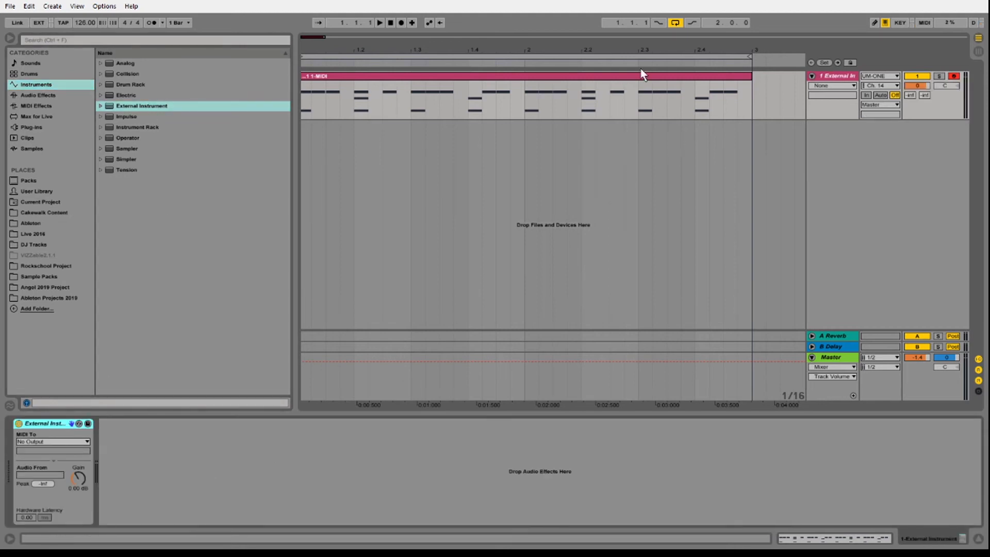
# - Hide the browser and route the External Instrument's MIDI output to UM-ONE on channel 14
pyautogui.click(10, 37)
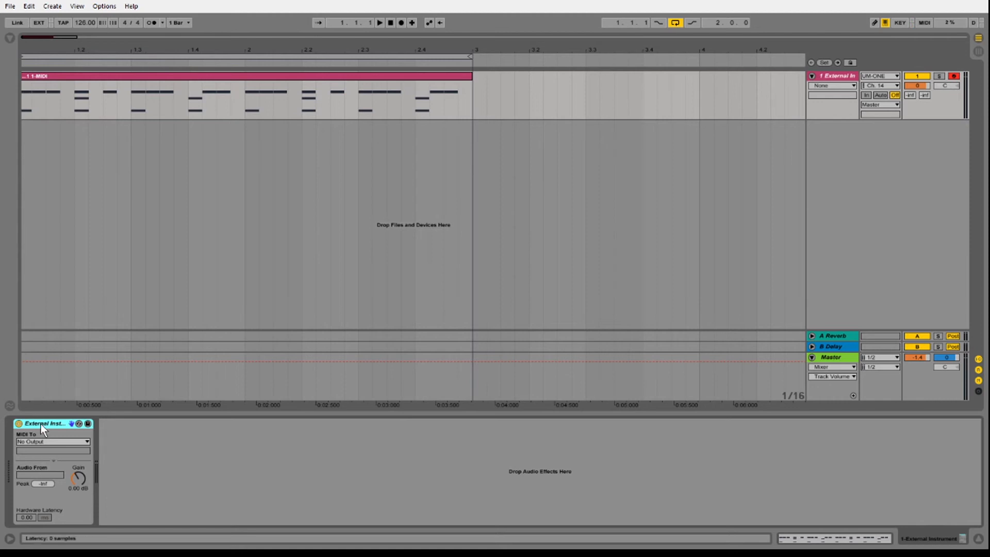
pyautogui.click(86, 441)
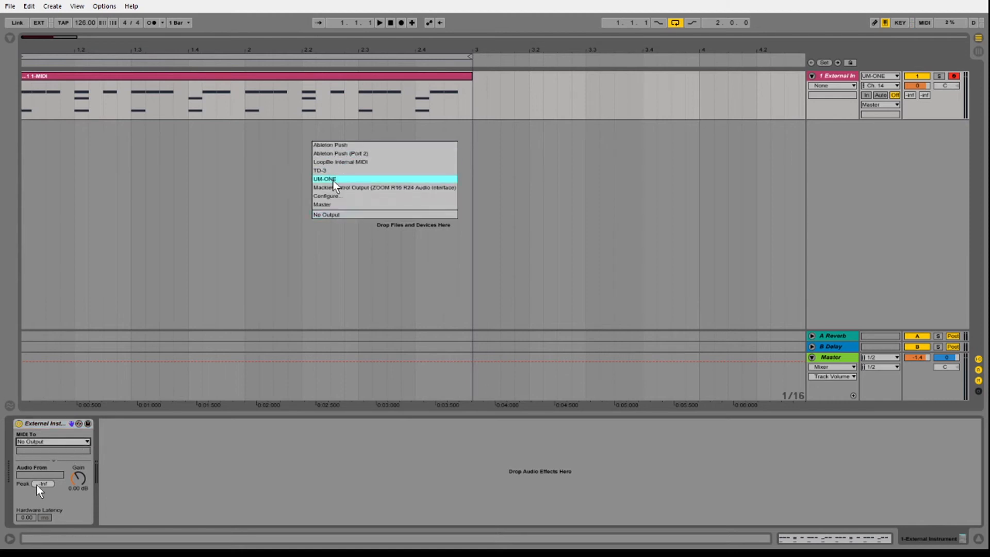
pyautogui.click(330, 179)
pyautogui.click(85, 450)
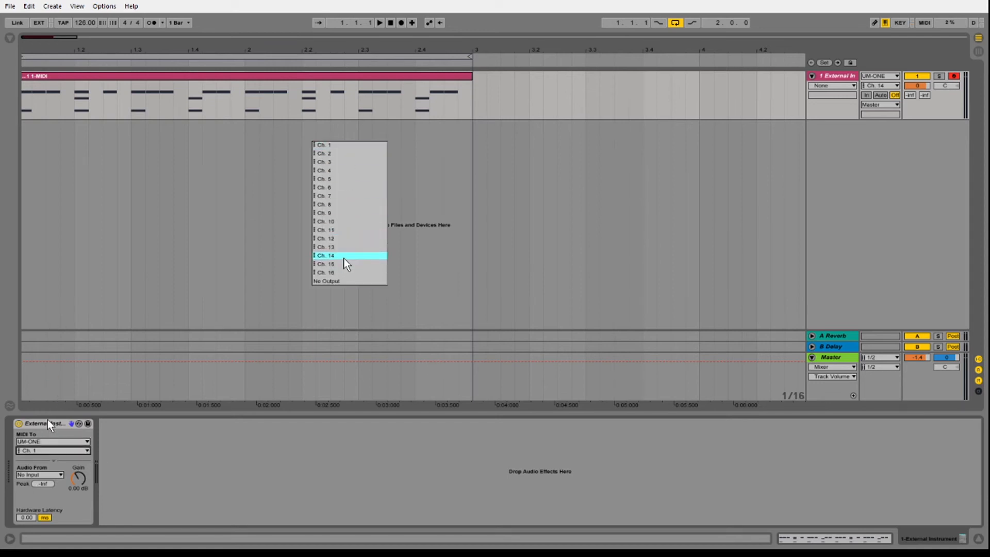
pyautogui.click(335, 255)
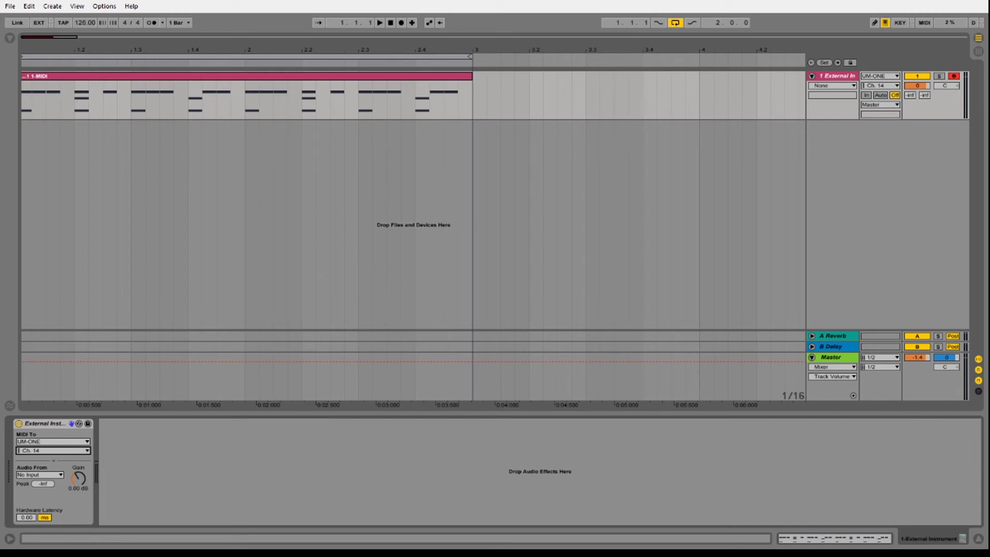
# - Set the External Instrument's audio source to input 4 and play the loop to check the incoming sound
pyautogui.click(61, 474)
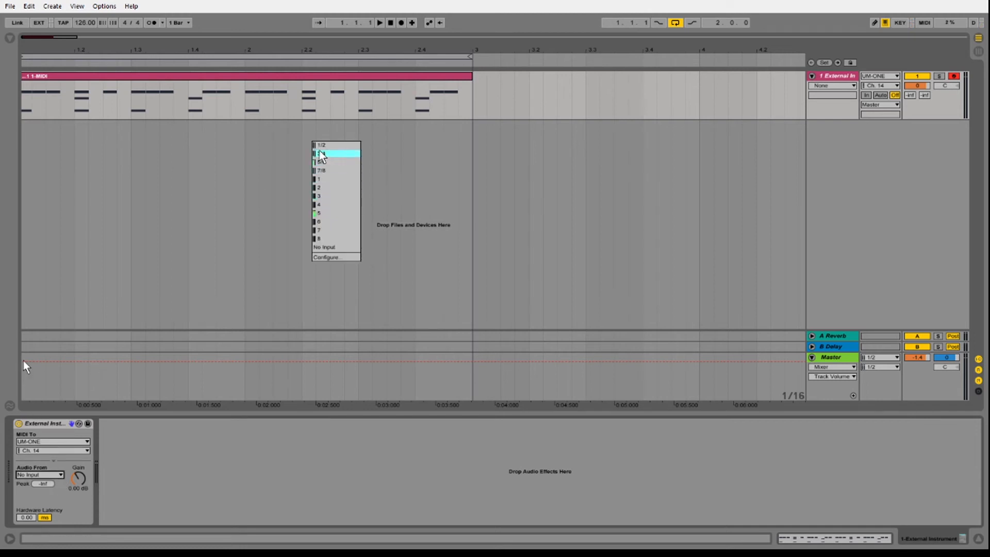
pyautogui.click(322, 205)
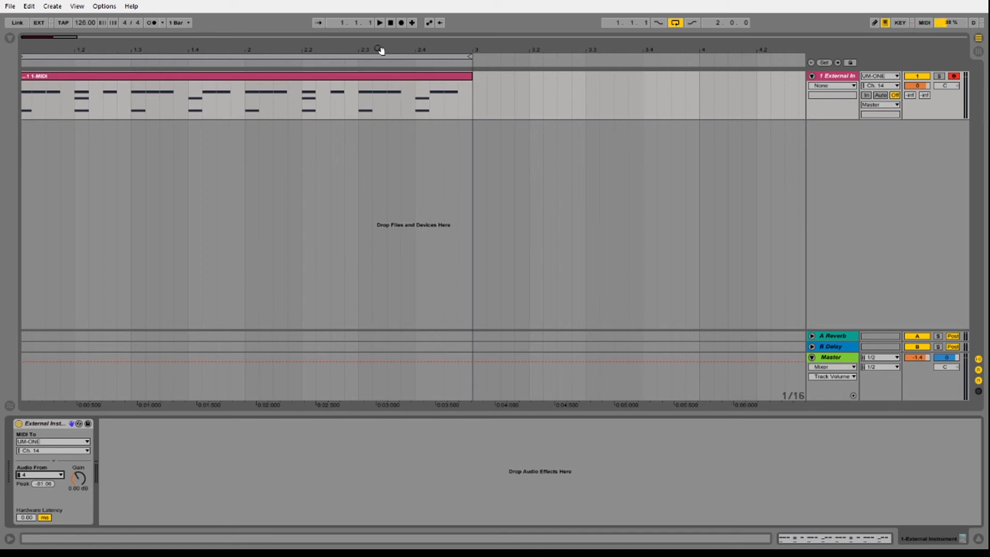
pyautogui.click(382, 22)
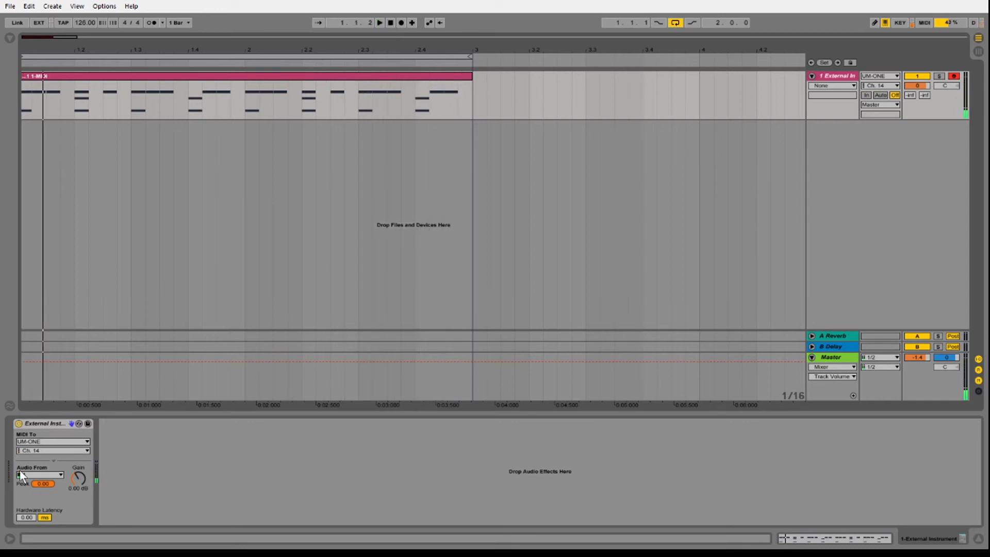
# - Delete the External Instrument device from the MIDI track and insert a new audio track
pyautogui.click(47, 426)
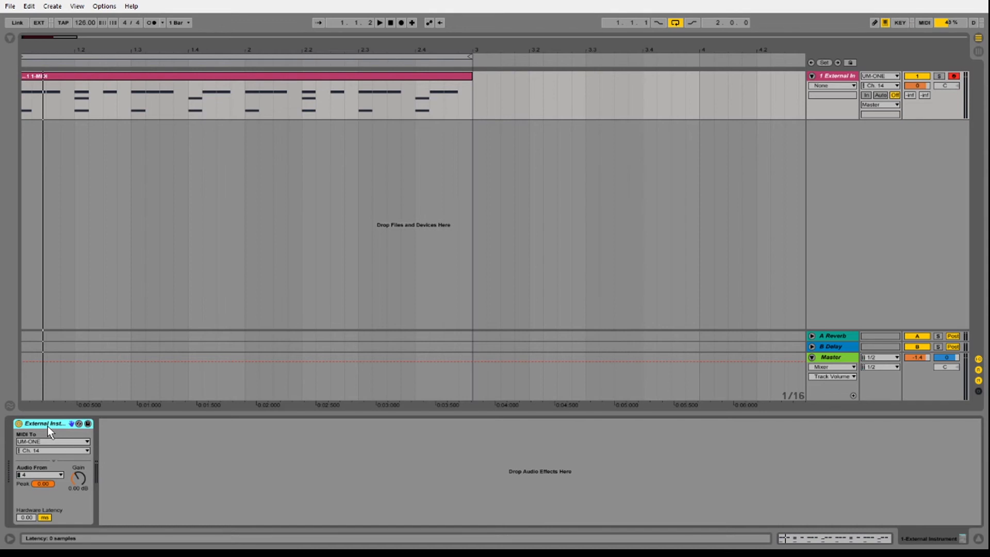
pyautogui.press('Delete')
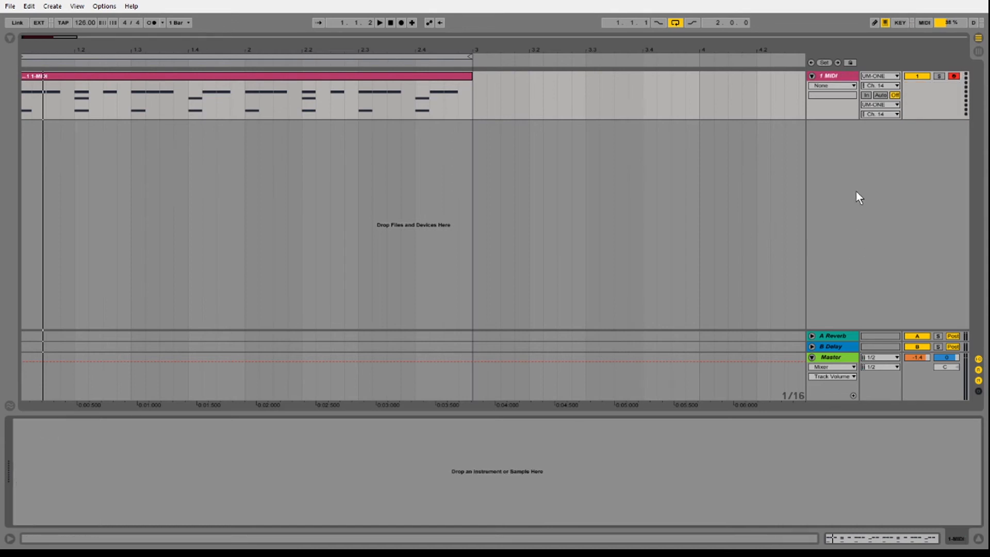
pyautogui.hotkey('ctrl', 't')
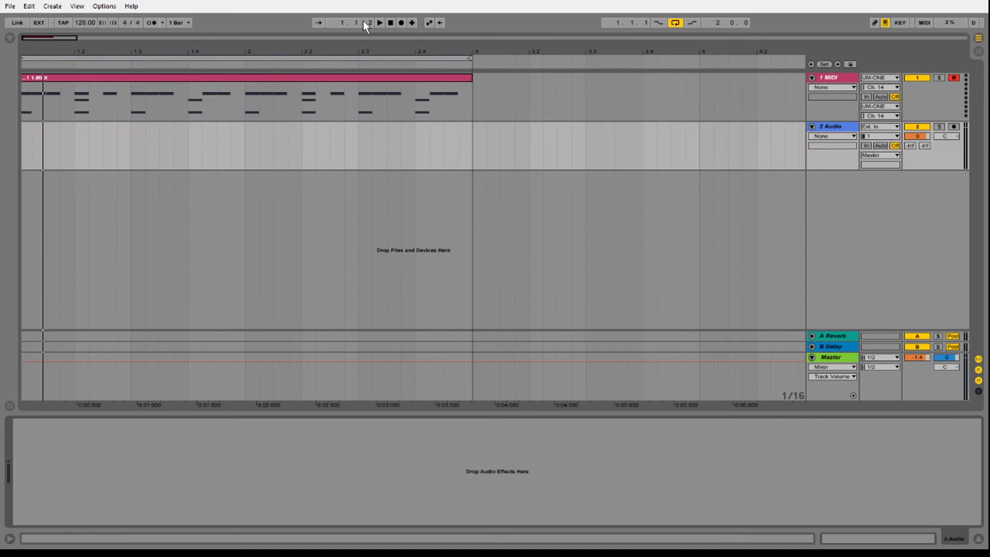
# - Play the loop, set the audio track's external input to 4, and arm the track for recording
pyautogui.click(379, 23)
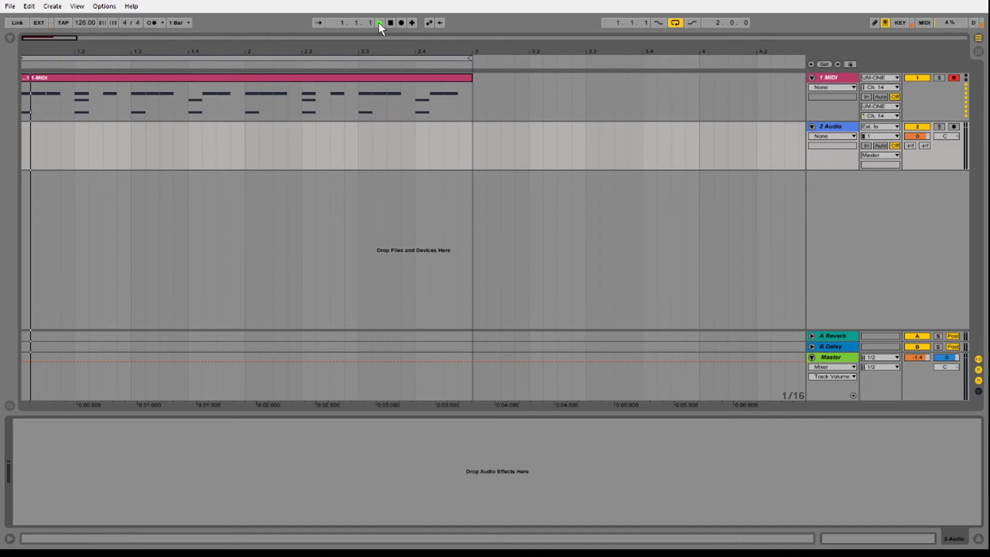
pyautogui.click(896, 136)
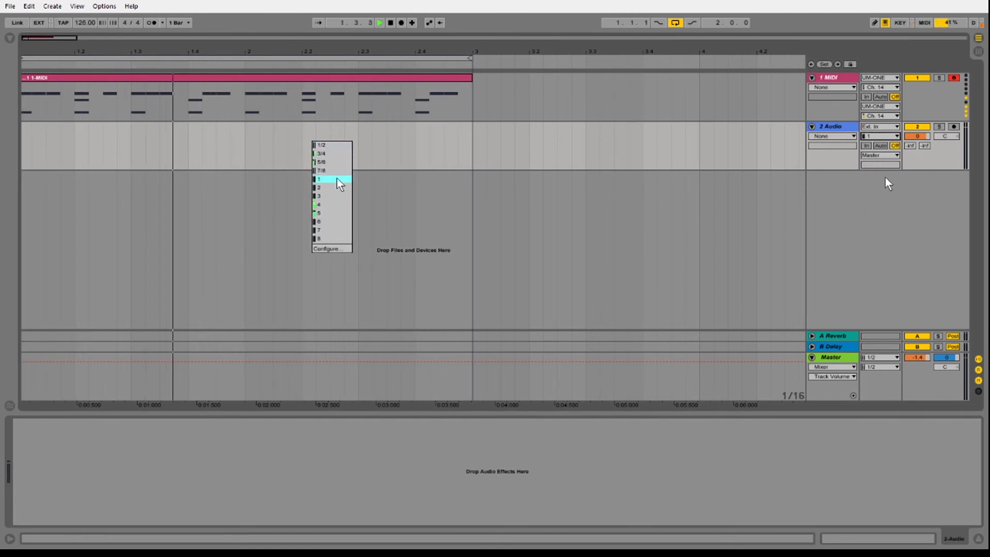
pyautogui.click(873, 205)
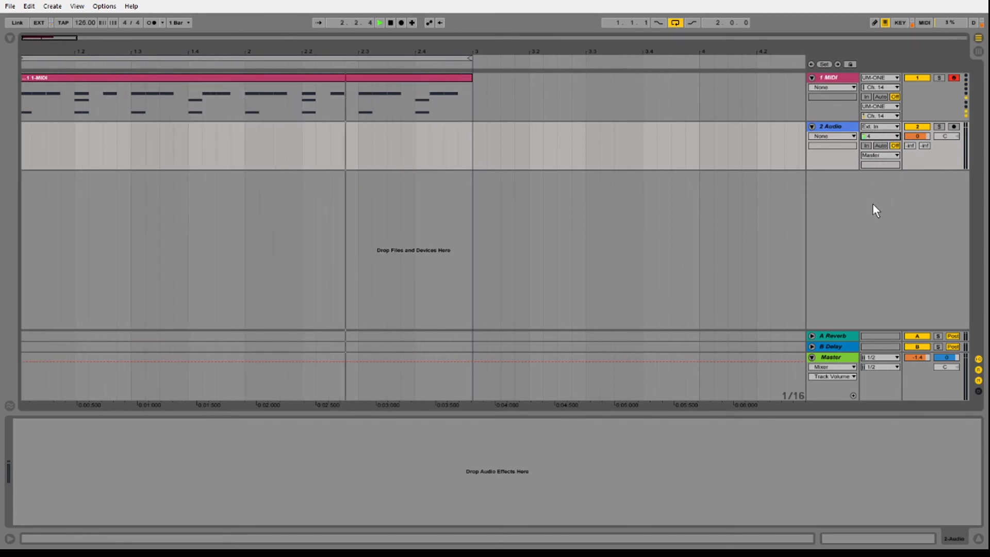
pyautogui.click(954, 128)
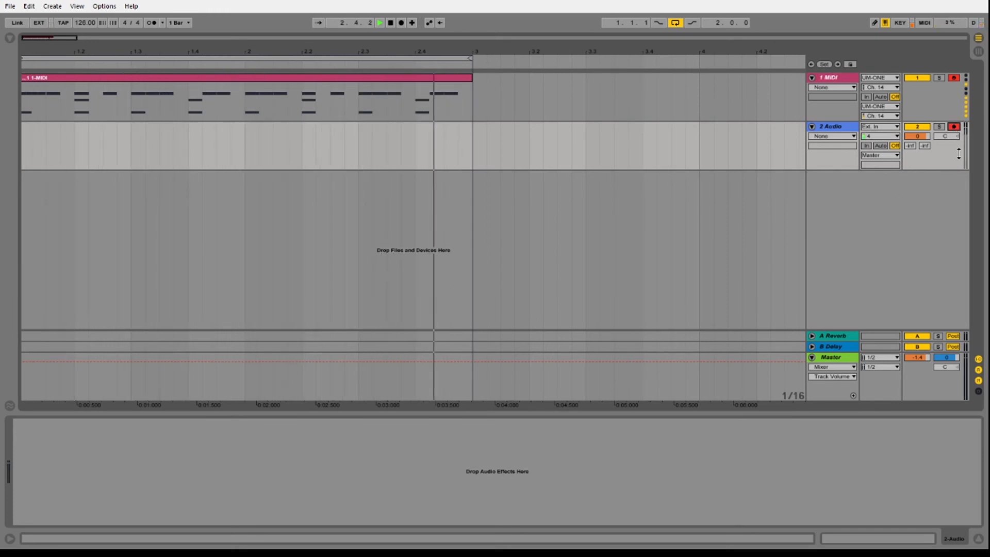
# - Restart the loop, set the audio track's monitoring to Auto, and stop playback after listening
pyautogui.click(390, 22)
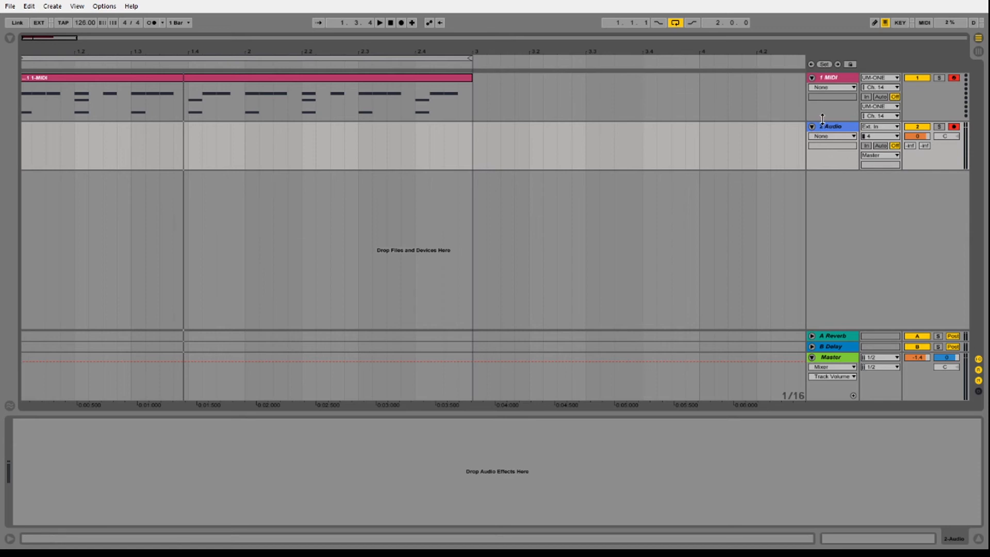
pyautogui.click(392, 23)
pyautogui.click(379, 23)
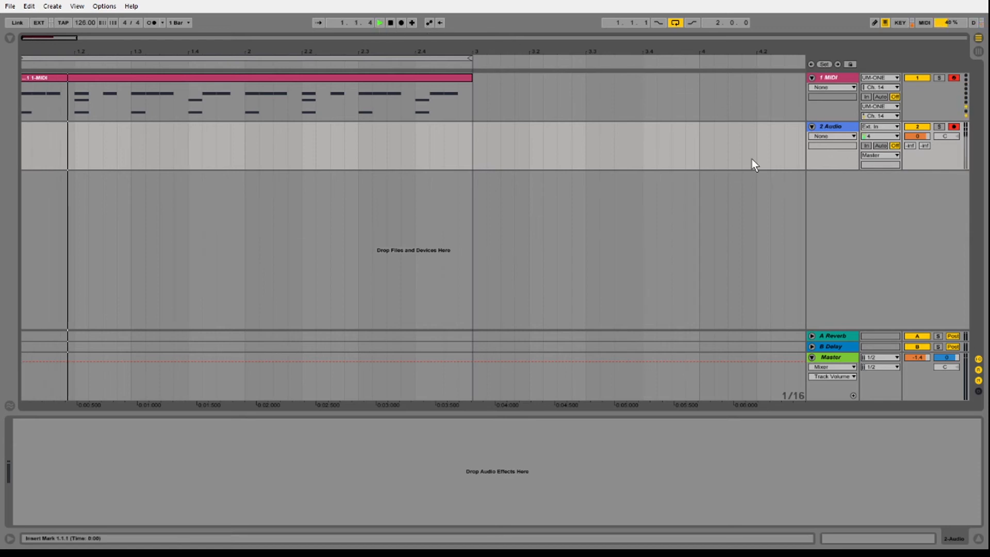
pyautogui.click(878, 146)
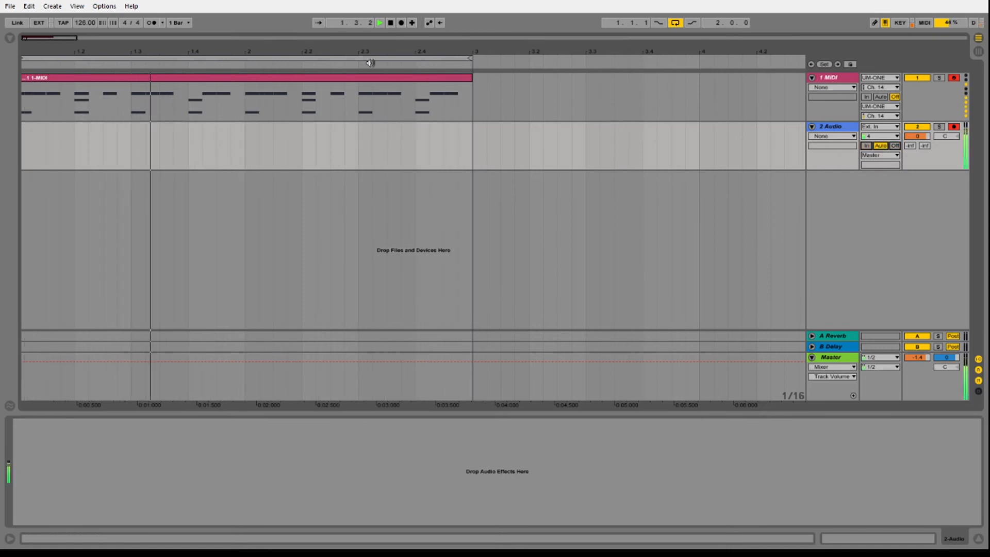
pyautogui.click(390, 23)
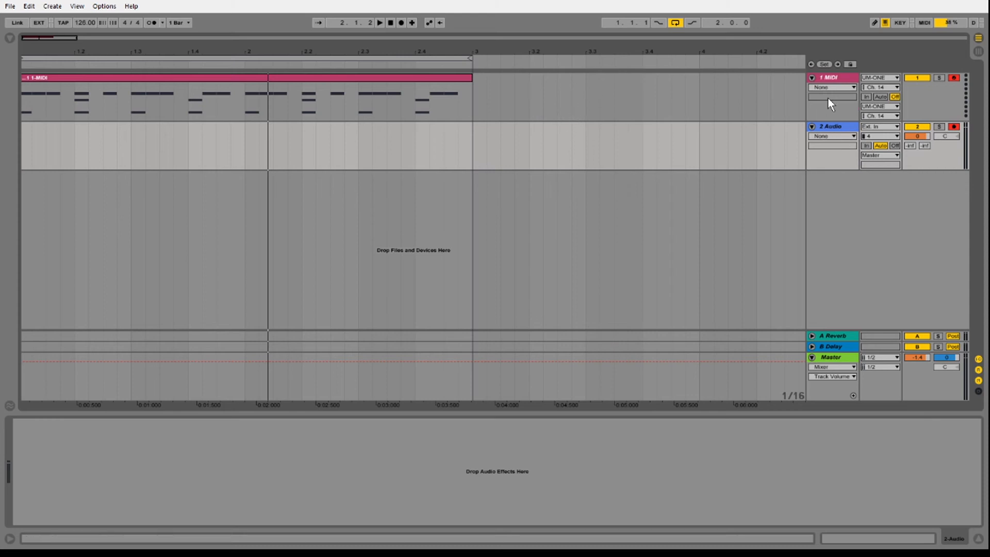
# - Delete the audio track and restore the configured External Instrument device on the MIDI track
pyautogui.click(840, 126)
pyautogui.press('Delete')
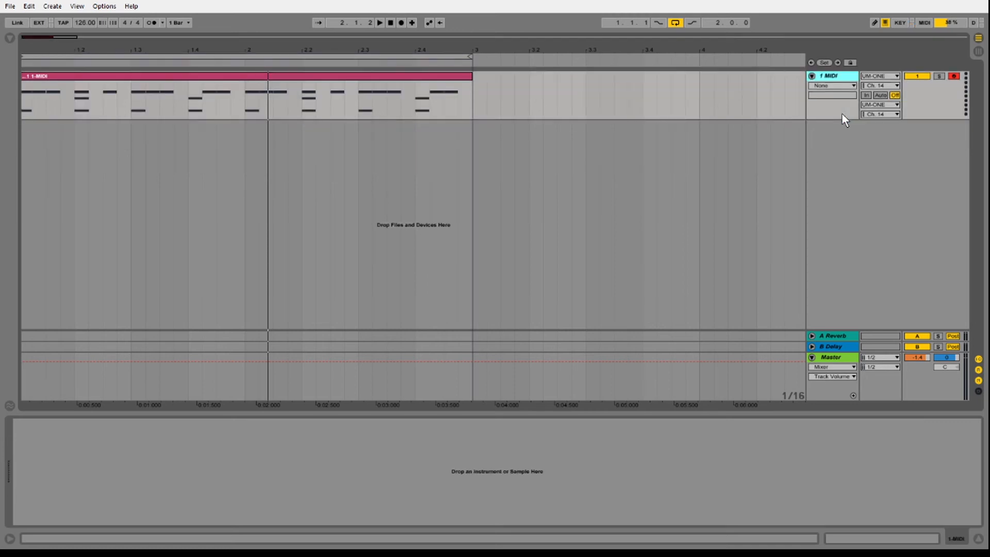
pyautogui.hotkey('ctrl', 'v')
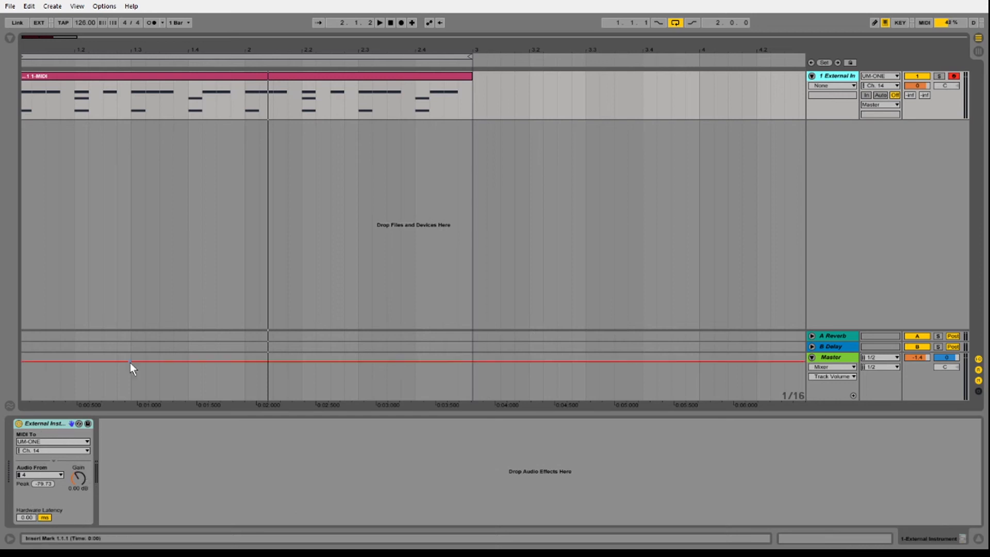
# - Open the MIDI clip in an enlarged note editor and play the loop from the start
pyautogui.click(390, 22)
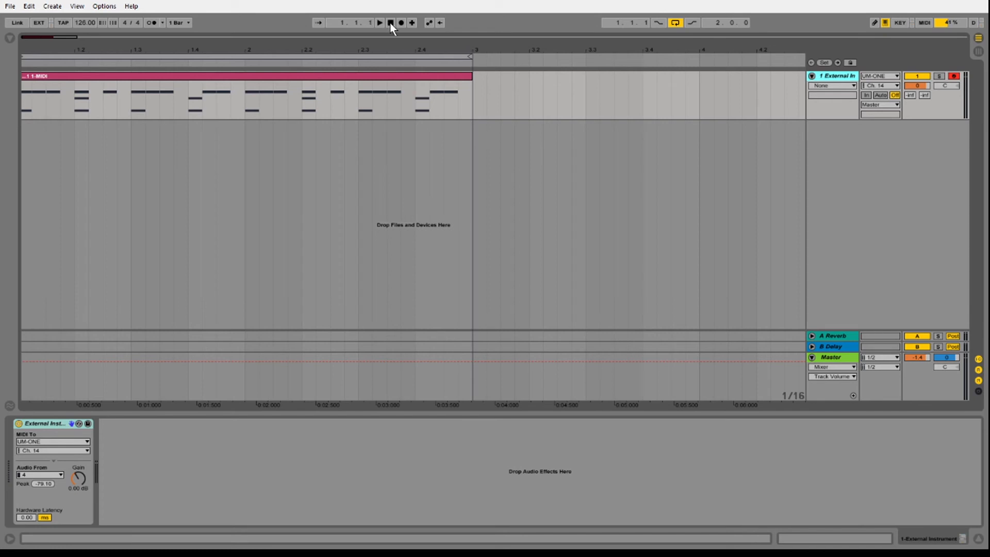
pyautogui.click(189, 76)
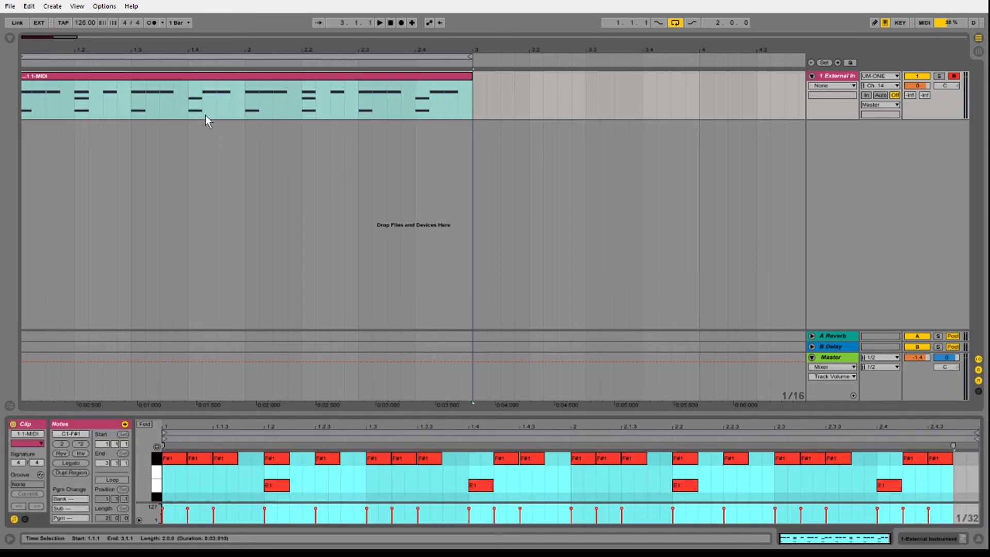
pyautogui.moveTo(419, 411); pyautogui.dragTo(422, 268)
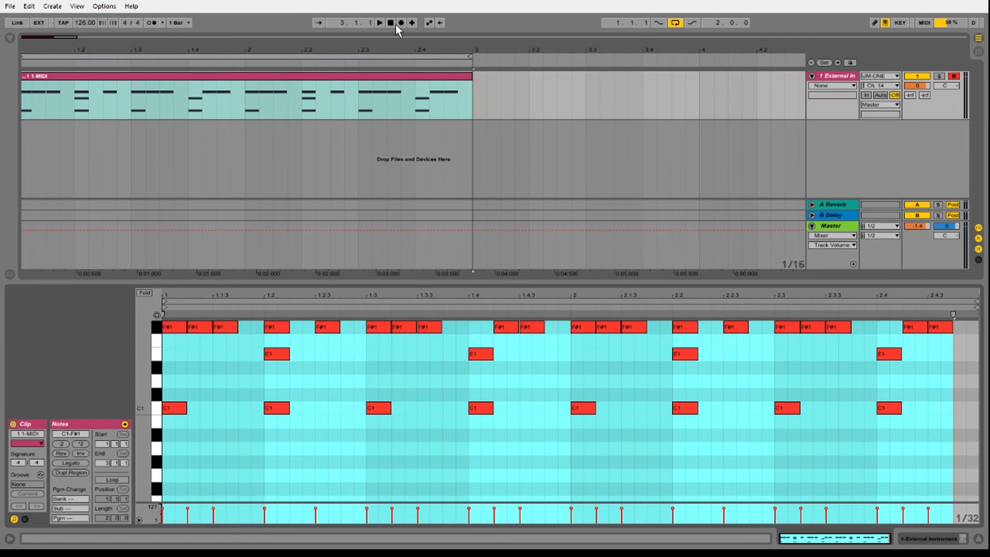
pyautogui.click(380, 23)
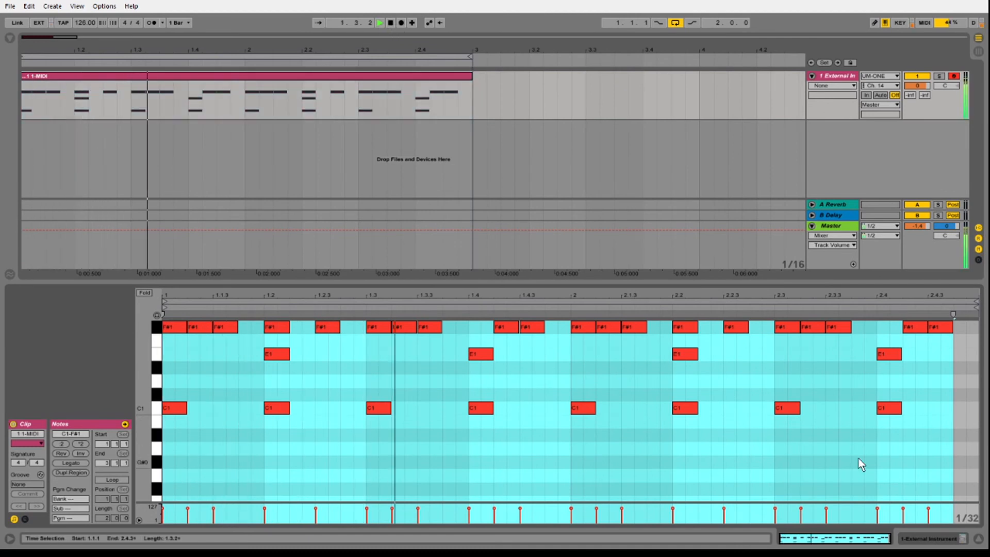
# - Set the note grid to 1/8 and add a C1 note at 1.3.3 and D#1 notes at 2.2.3 and 2.4
pyautogui.click(387, 200)
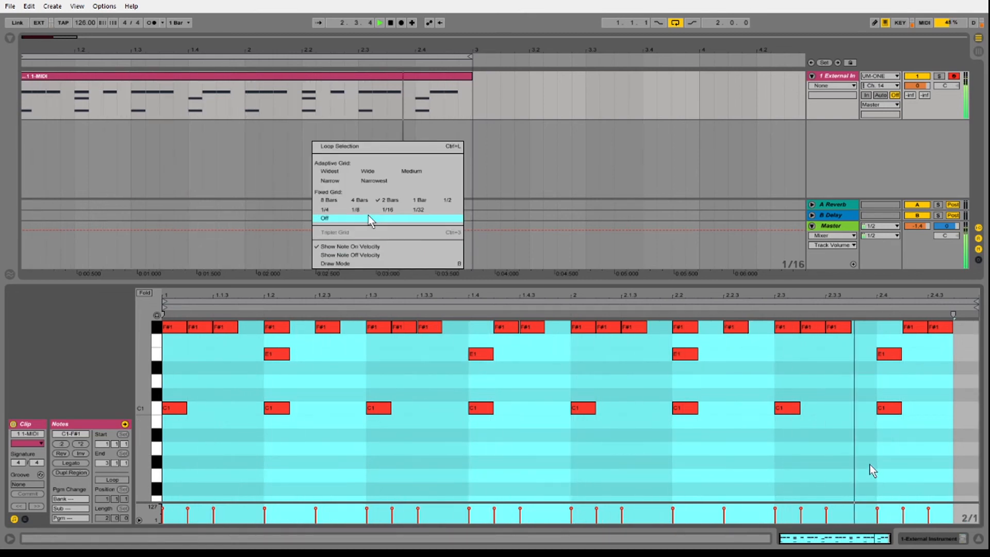
pyautogui.click(865, 460)
pyautogui.doubleClick(431, 404)
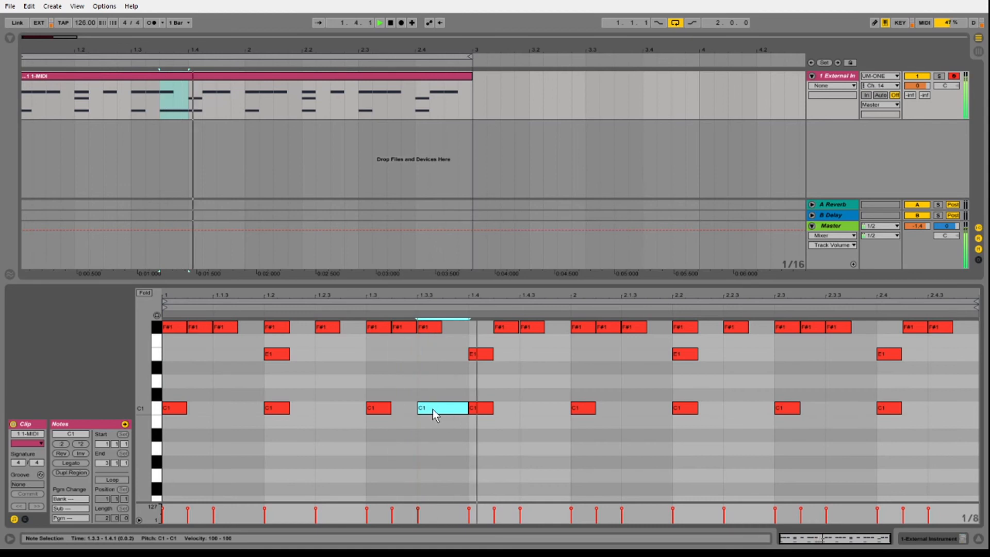
pyautogui.doubleClick(808, 380)
pyautogui.moveTo(808, 381); pyautogui.dragTo(757, 367)
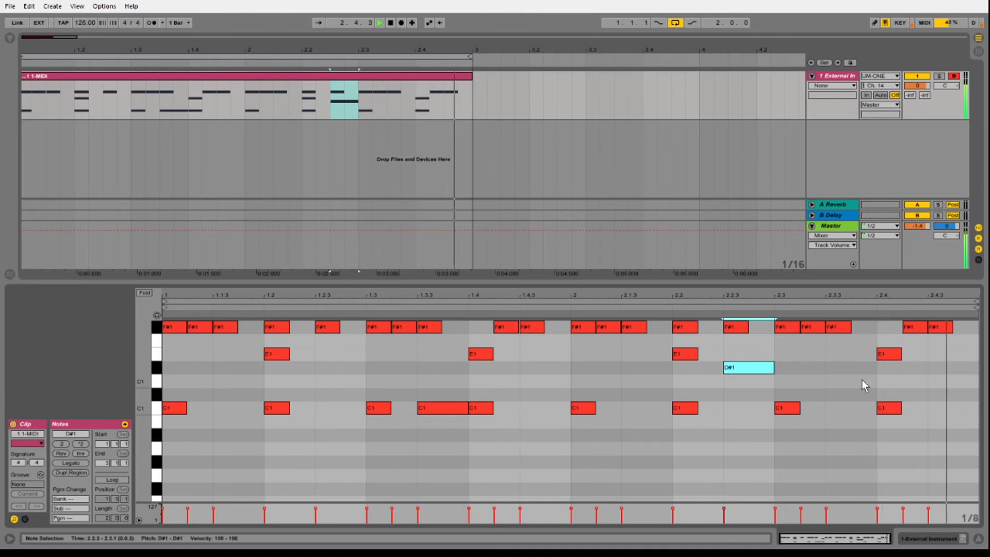
pyautogui.doubleClick(885, 367)
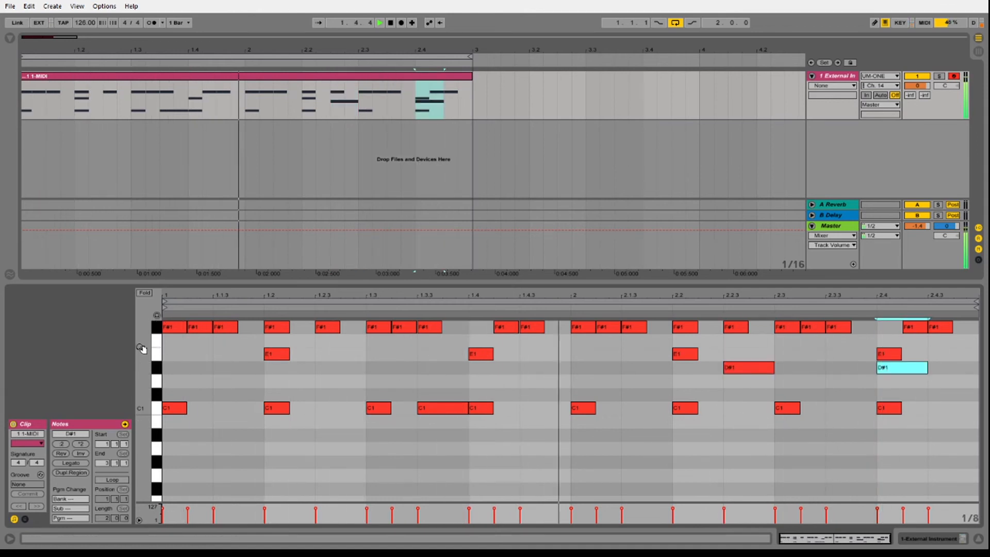
# - Stop the loop and audition the hardware's higher drum sounds on the piano-roll keys up to D2
pyautogui.scroll(3, 141, 349)
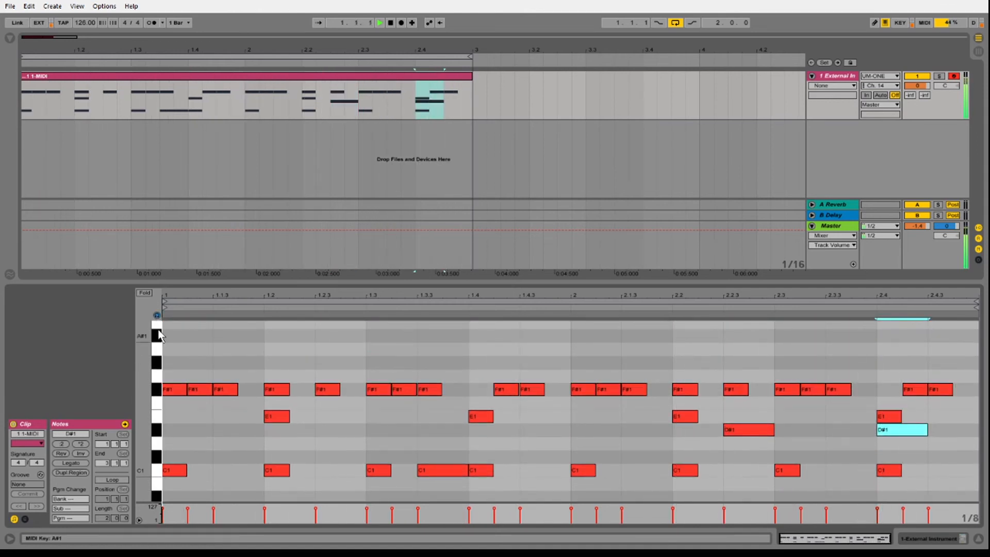
pyautogui.click(157, 335)
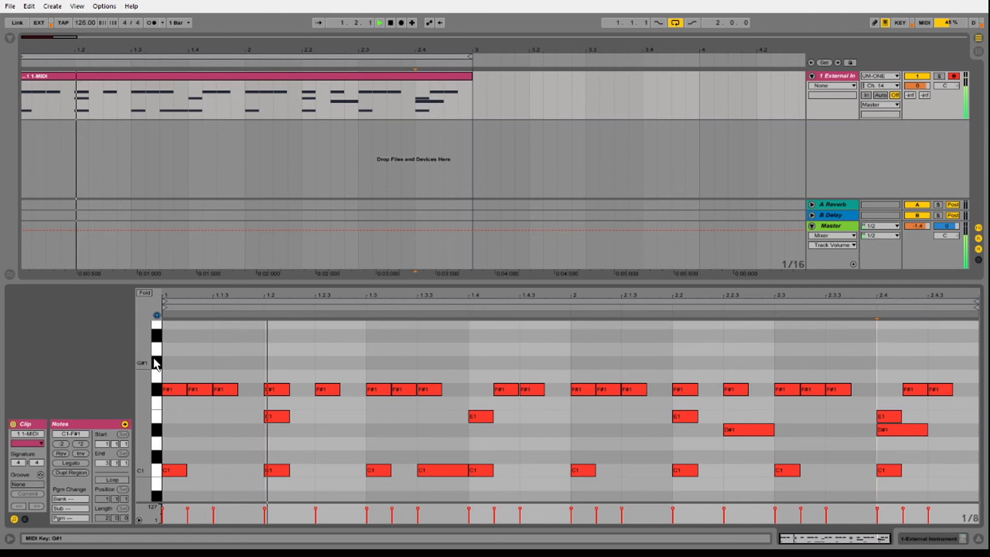
pyautogui.click(391, 22)
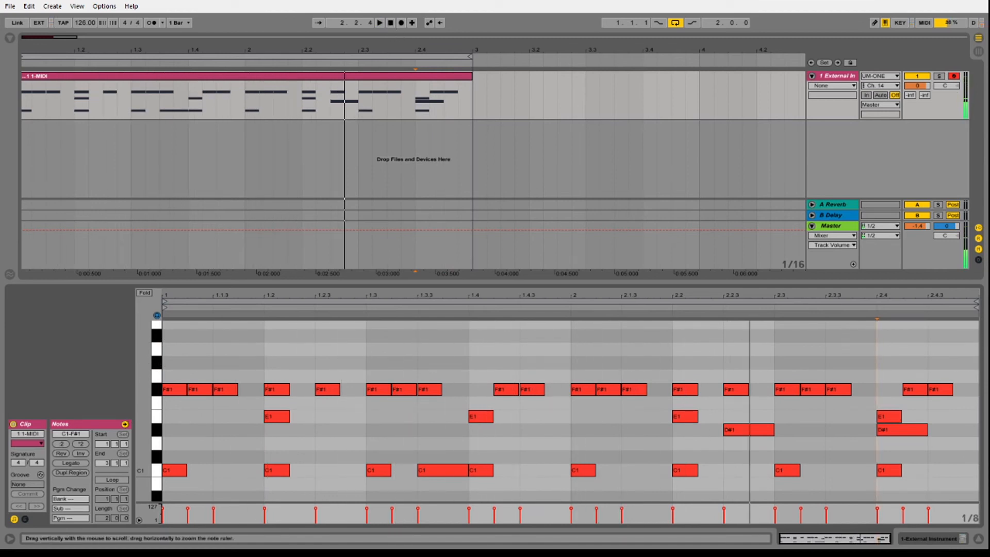
pyautogui.scroll(3, 160, 346)
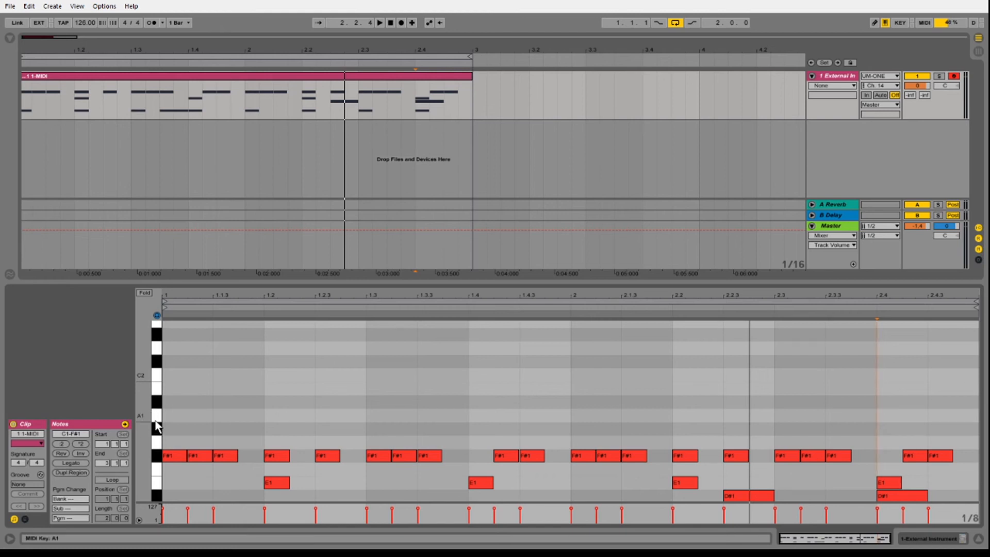
pyautogui.moveTo(155, 416); pyautogui.dragTo(154, 442)
pyautogui.click(155, 344)
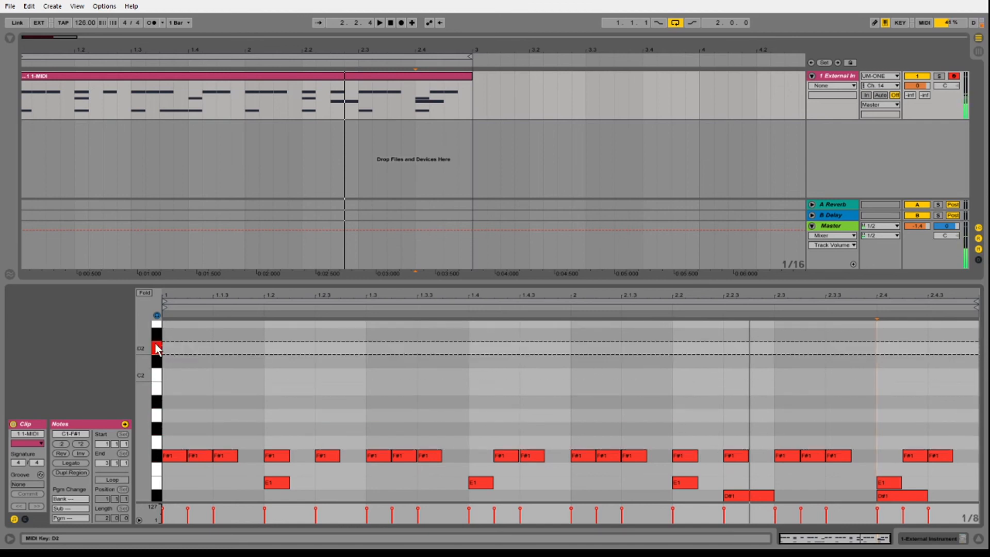
# - Add D2 notes at beats 1.1 and 1.4 and B1 notes at 1.2 and 1.3, and start playback
pyautogui.doubleClick(196, 347)
pyautogui.doubleClick(296, 378)
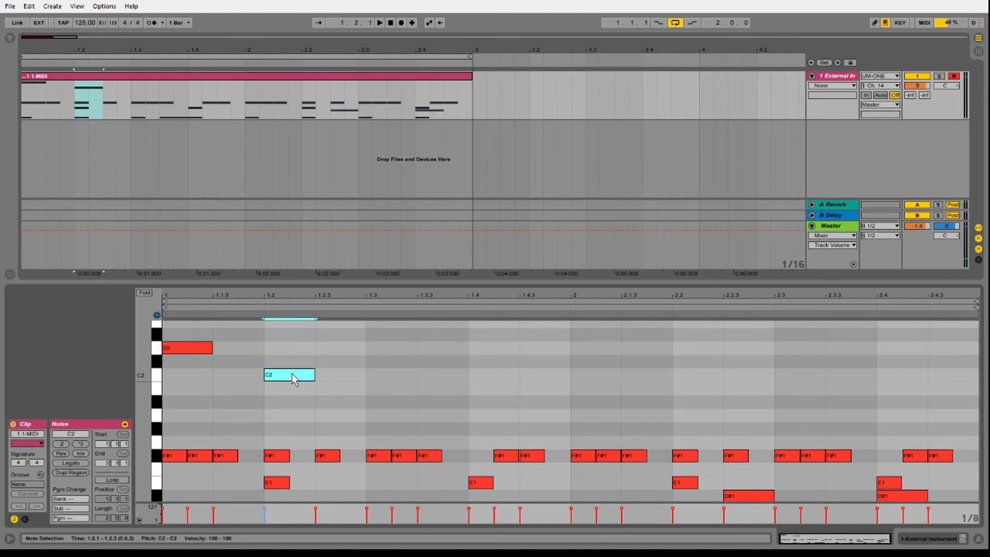
pyautogui.moveTo(291, 373); pyautogui.dragTo(292, 387)
pyautogui.click(385, 395)
pyautogui.doubleClick(384, 394)
pyautogui.press('space')
pyautogui.doubleClick(494, 348)
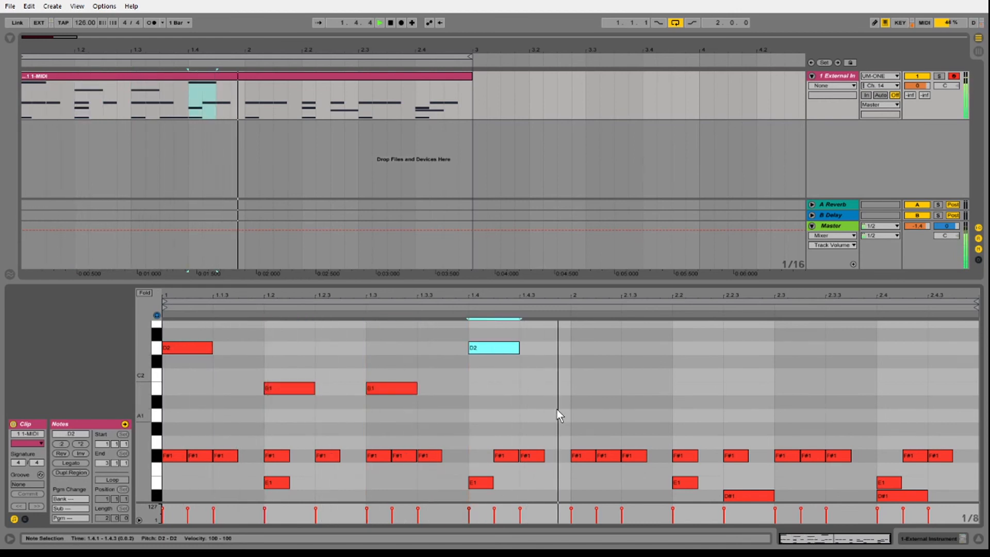
# - Add a G#1 note at 2.2 and a B1 note at 2.2.3, and stop playback
pyautogui.doubleClick(660, 419)
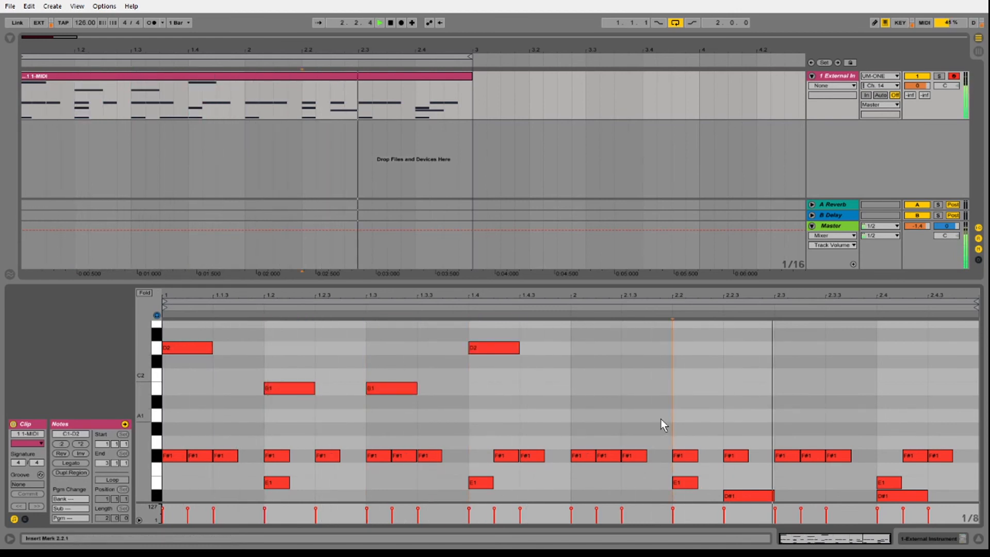
pyautogui.click(156, 402)
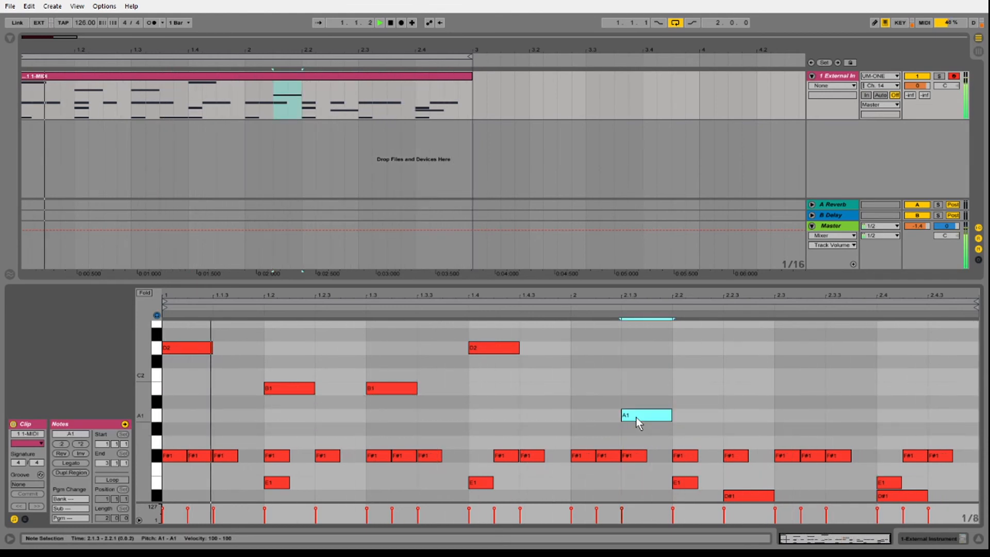
pyautogui.moveTo(636, 417); pyautogui.dragTo(686, 430)
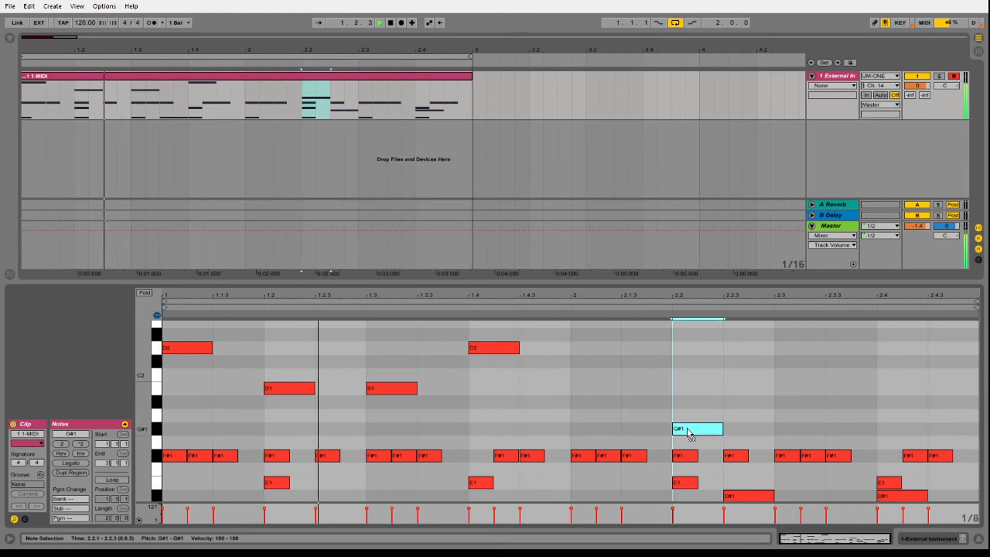
pyautogui.doubleClick(747, 389)
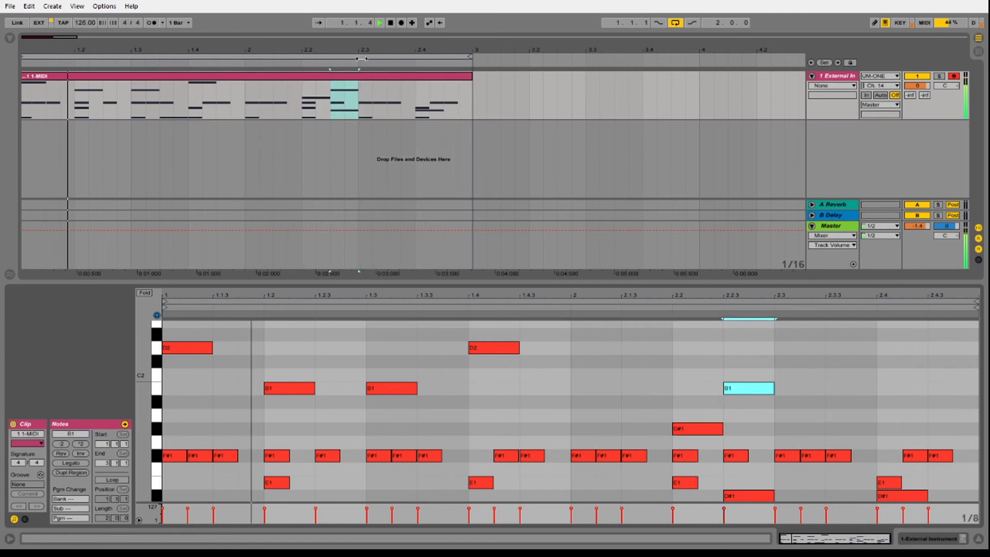
pyautogui.click(390, 23)
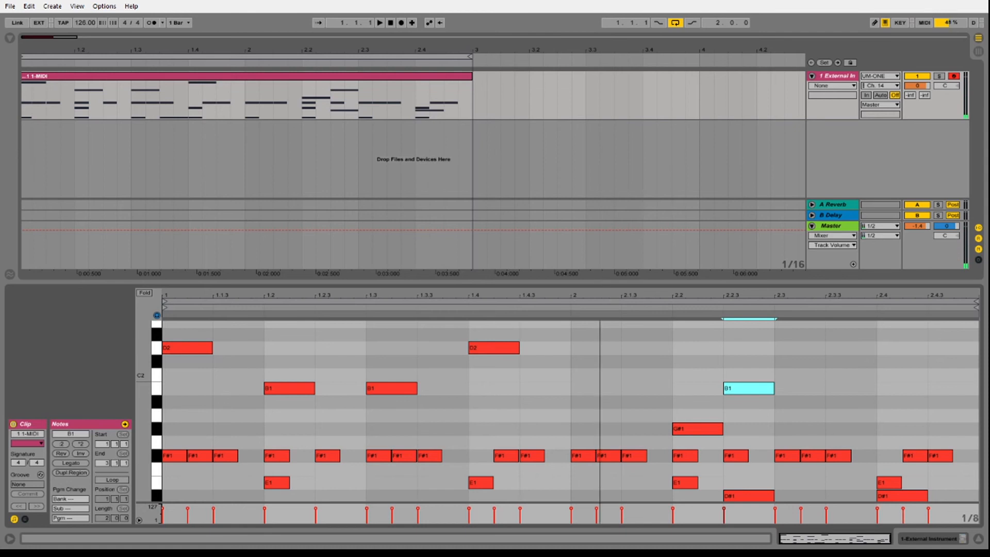
# - Shrink and hide the clip's note editor so the arrangement shows the whole two-bar MIDI clip
pyautogui.moveTo(602, 285); pyautogui.dragTo(568, 415)
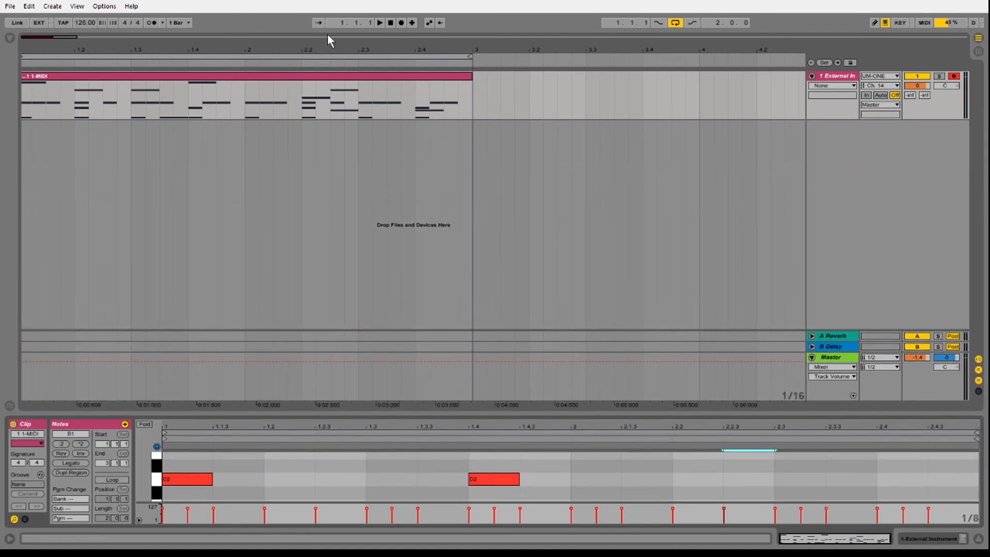
pyautogui.moveTo(364, 49); pyautogui.dragTo(12, 42)
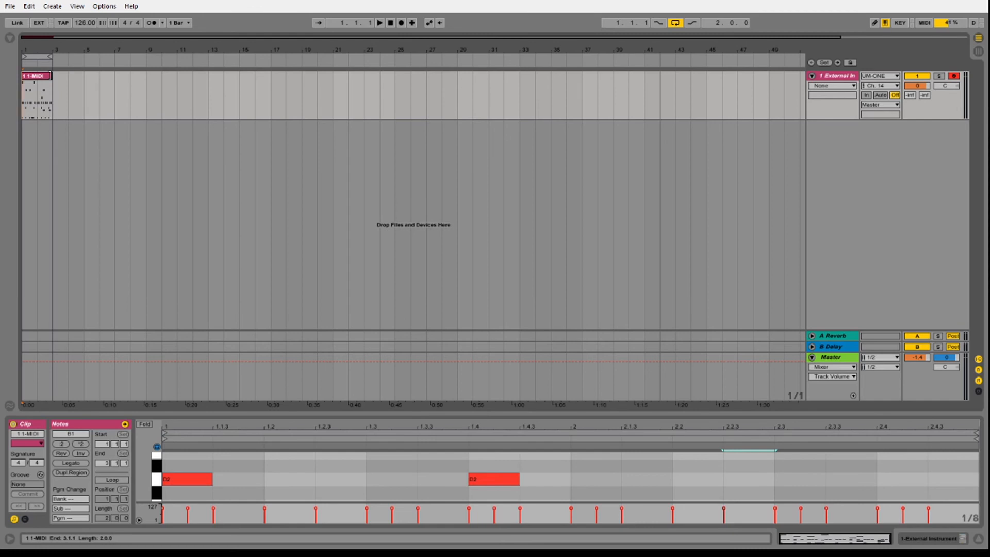
pyautogui.moveTo(39, 53); pyautogui.dragTo(38, 119)
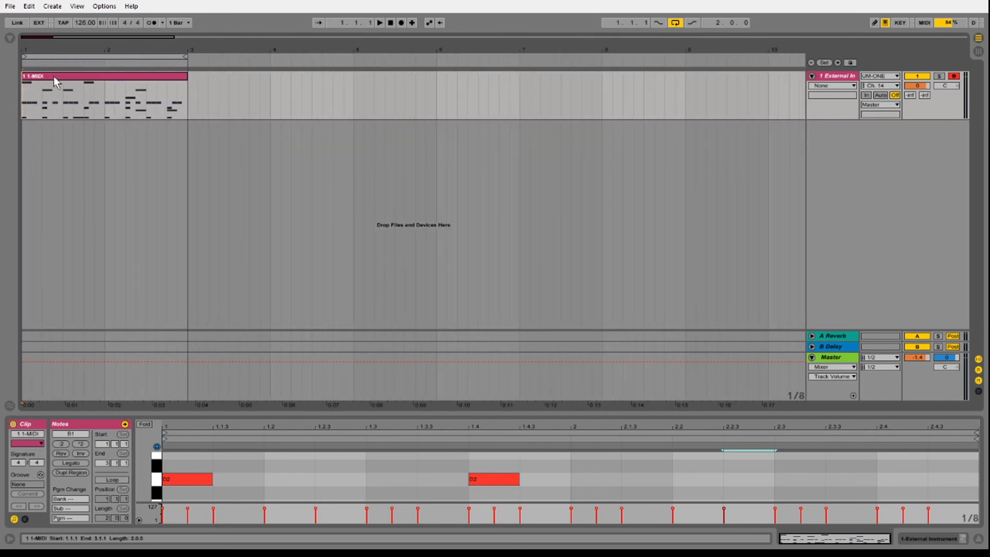
pyautogui.moveTo(53, 52); pyautogui.dragTo(50, 90)
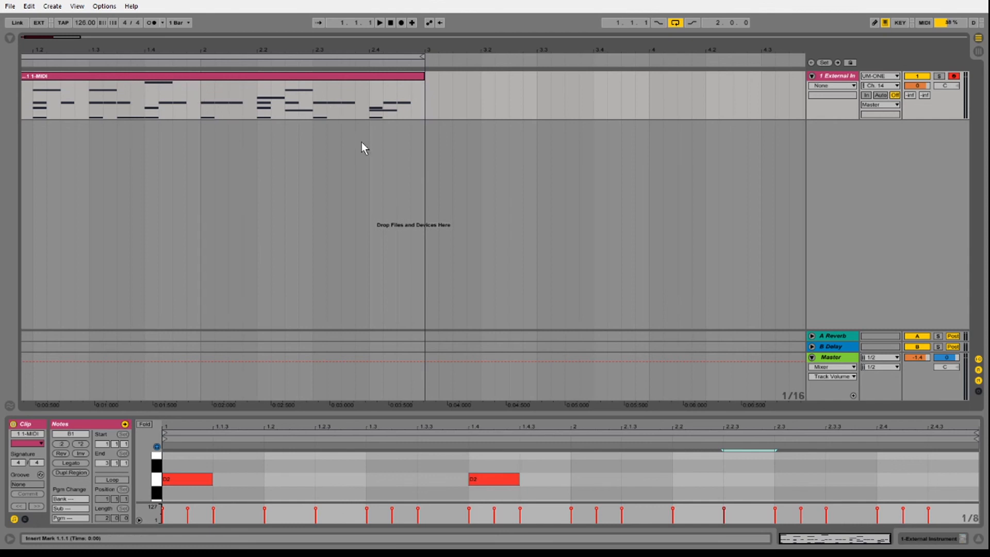
pyautogui.click(980, 540)
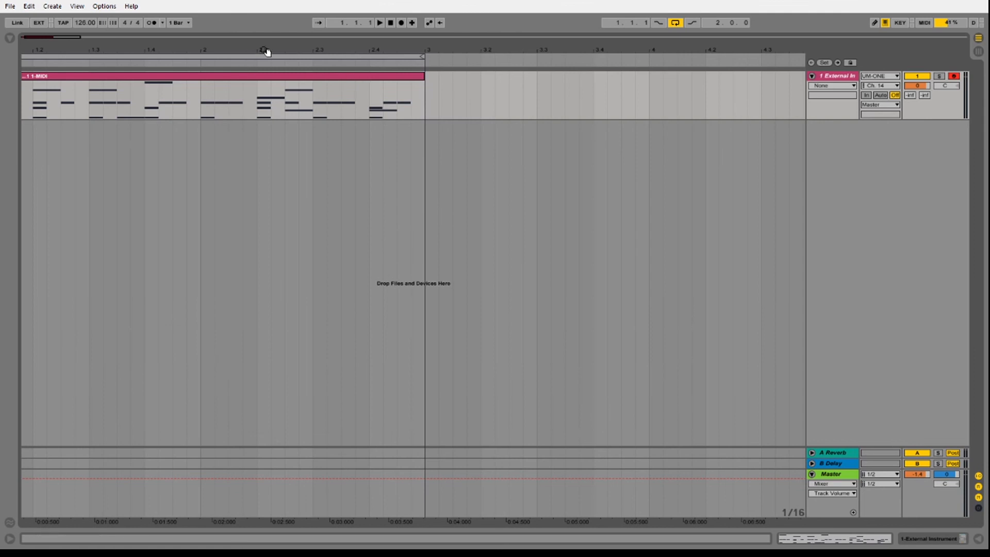
pyautogui.moveTo(266, 51); pyautogui.dragTo(265, 36)
pyautogui.moveTo(196, 50); pyautogui.dragTo(188, 50)
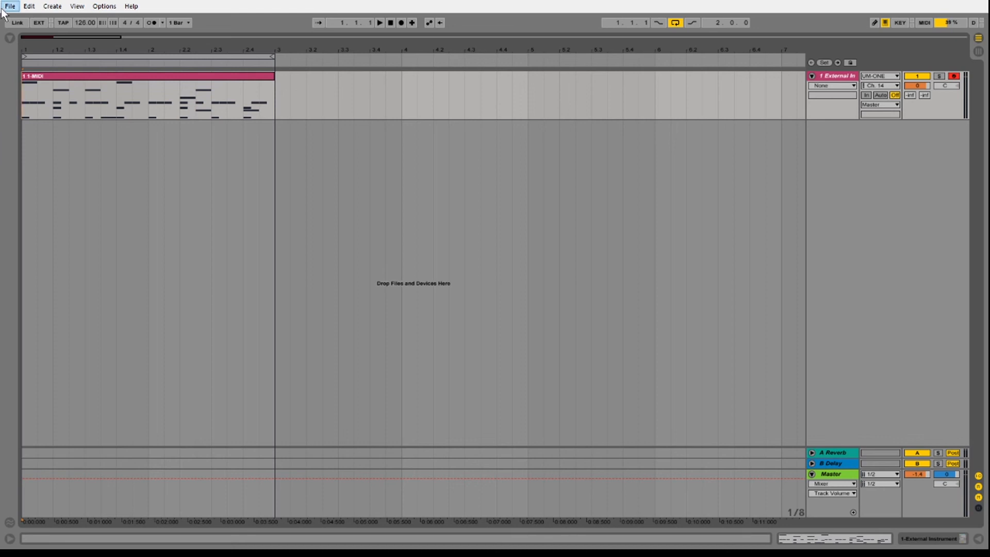
# - Return the song position to the start and export the Master loop as Drum Midi Recording.wav on the Desktop
pyautogui.click(512, 105)
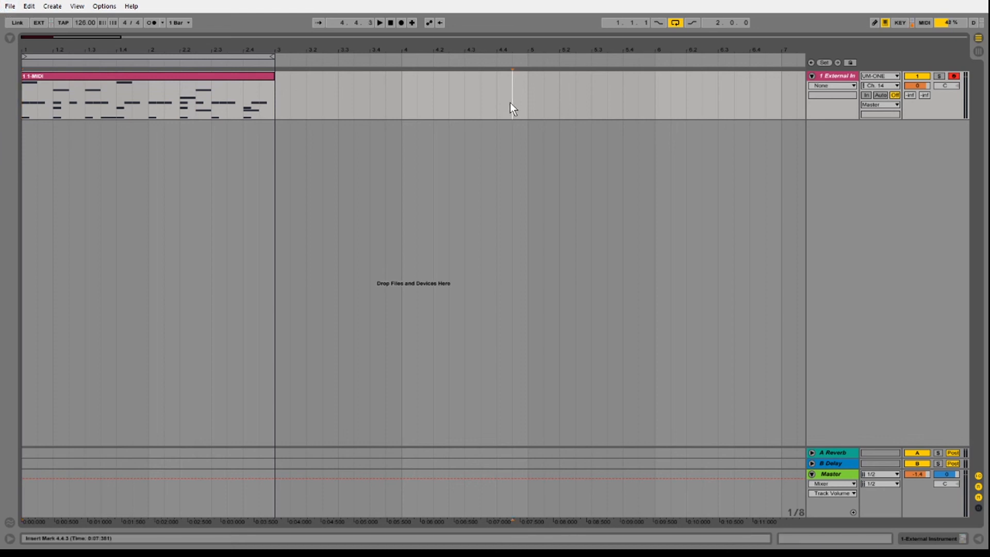
pyautogui.click(390, 23)
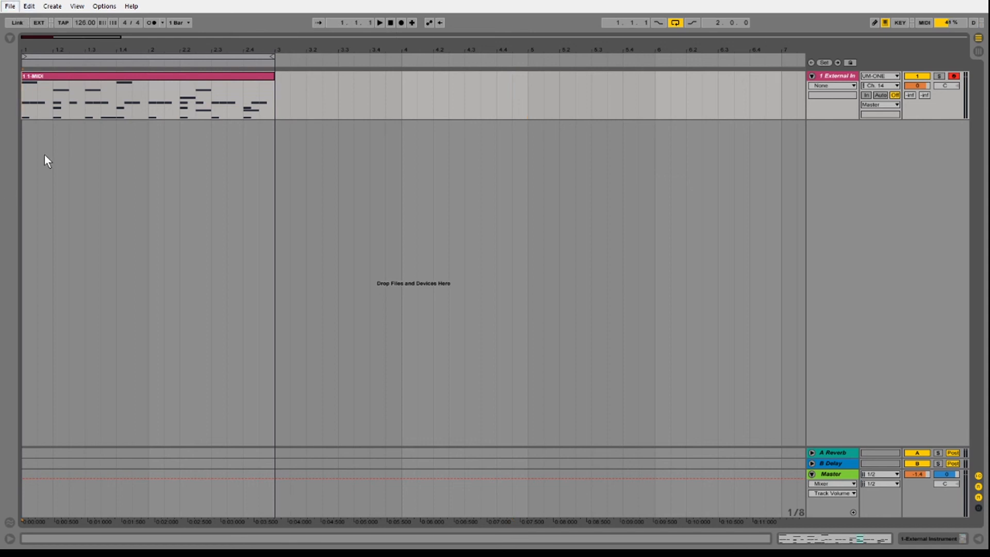
pyautogui.hotkey('ctrl', 'shift', 'r')
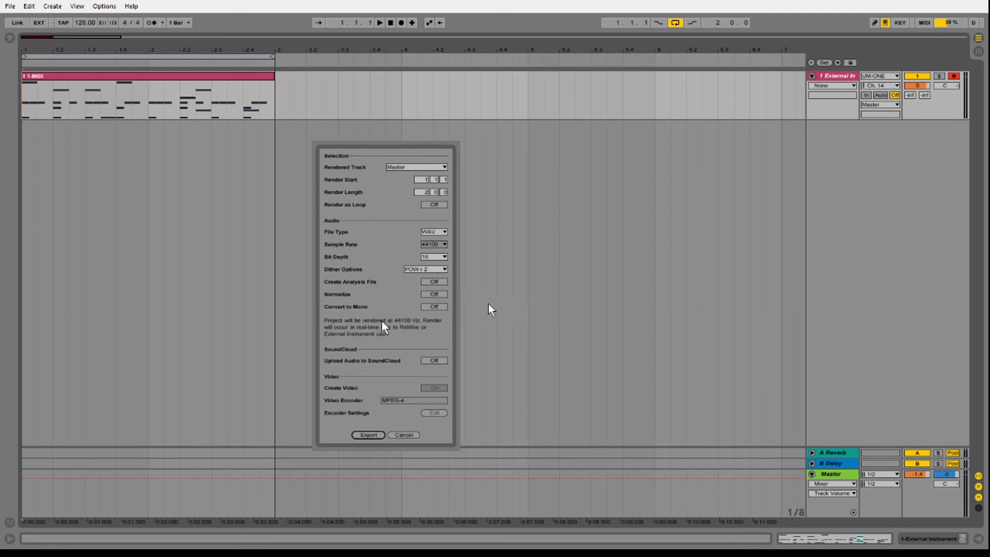
pyautogui.click(368, 435)
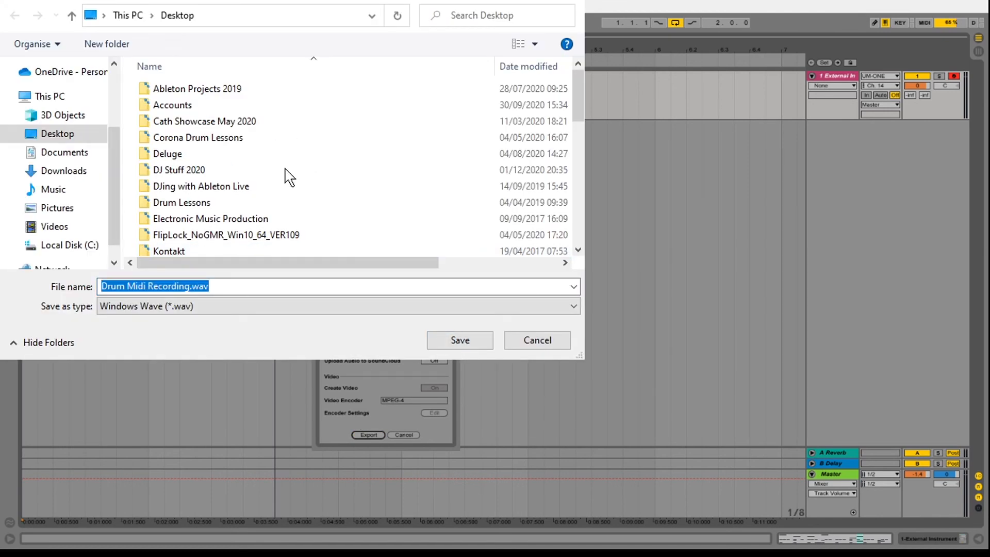
pyautogui.press('Return')
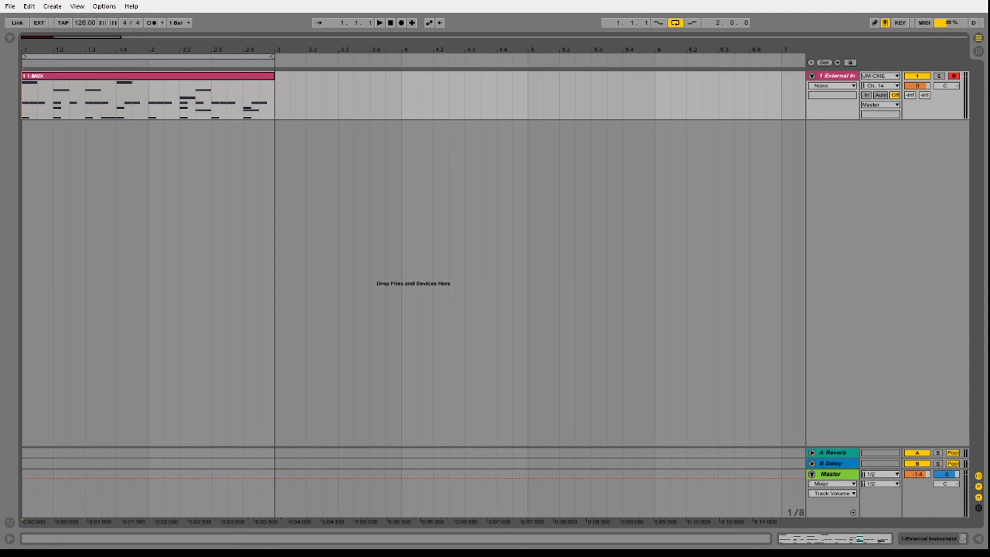
# - Import the exported Drum Midi Recording onto a new audio track at bar 1 and open its waveform at the first hit
pyautogui.moveTo(90, 23); pyautogui.dragTo(26, 132)
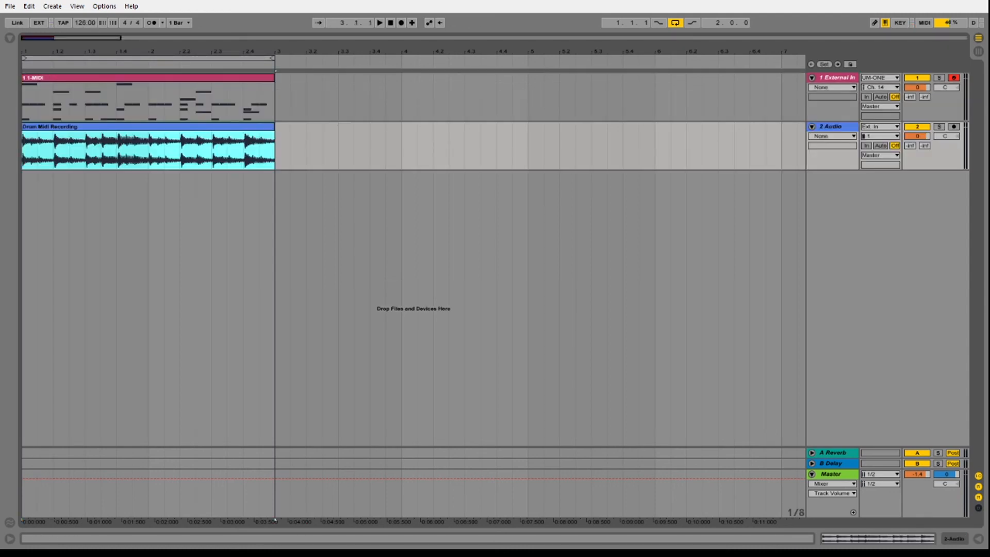
pyautogui.moveTo(24, 51); pyautogui.dragTo(37, 91)
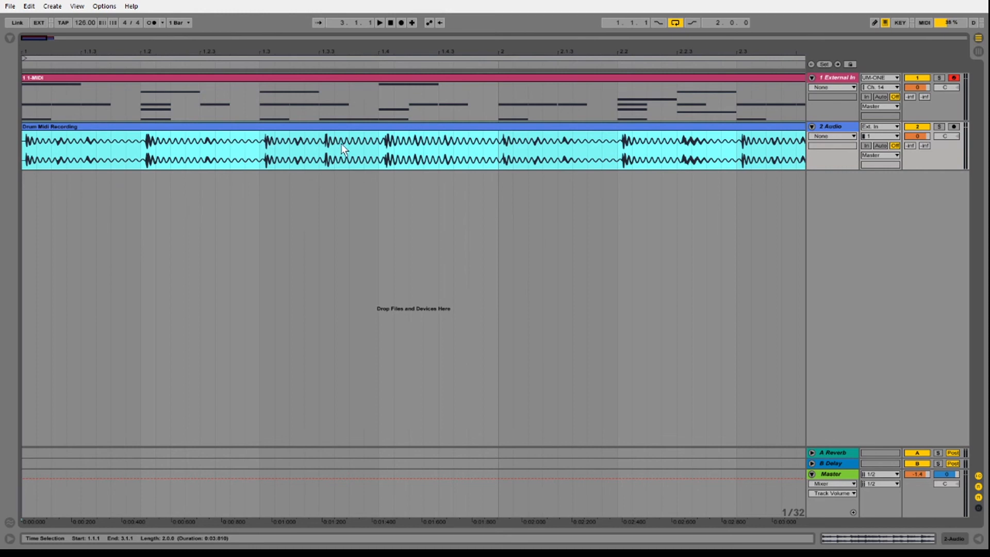
pyautogui.doubleClick(317, 129)
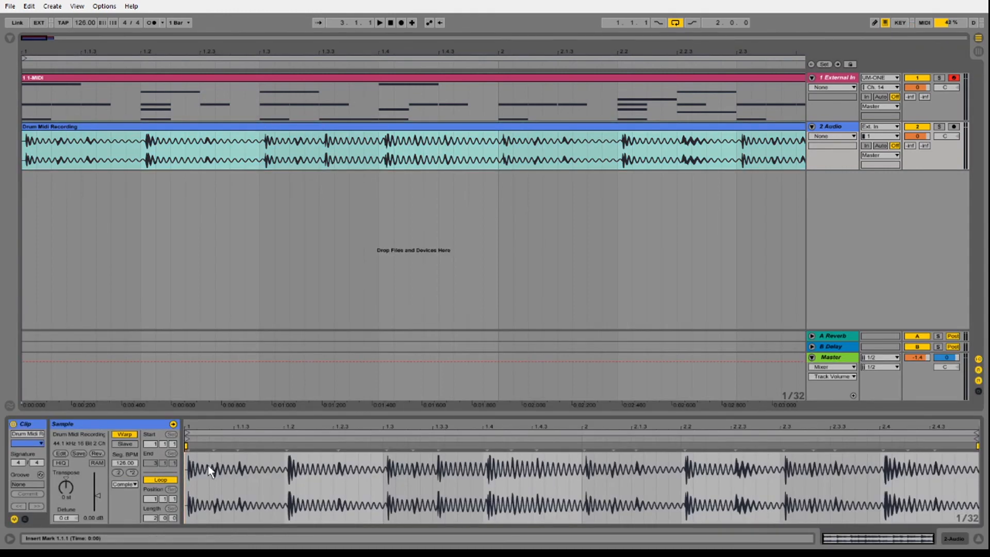
pyautogui.moveTo(190, 426); pyautogui.dragTo(190, 469)
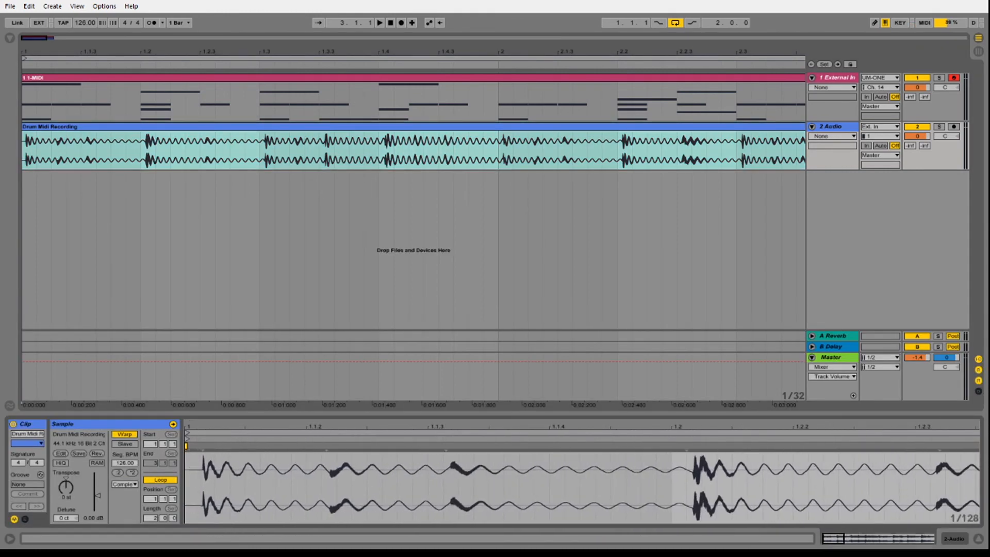
# - Place a warp marker on the first transient, make it the clip's 1.1.1 position, and check the waveform's alignment with the grid
pyautogui.click(202, 447)
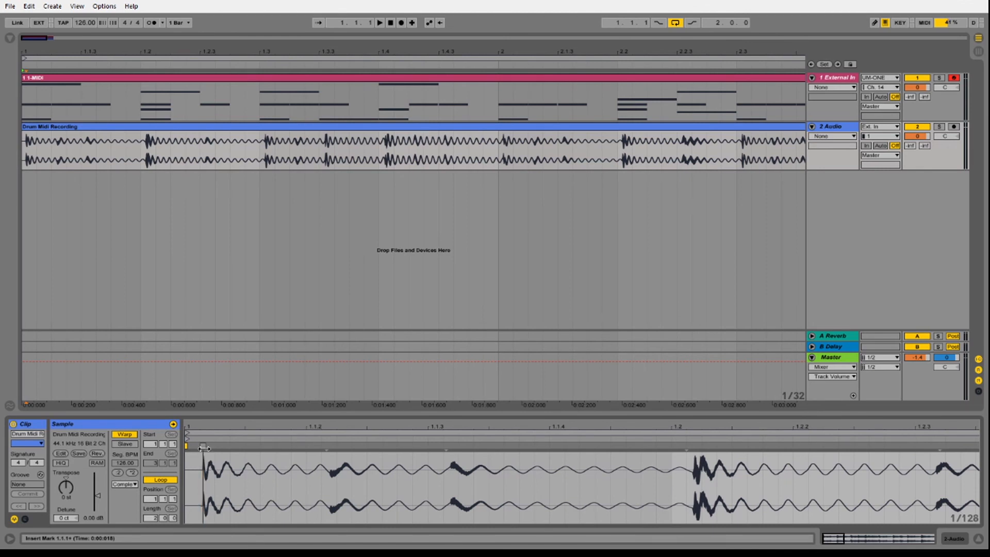
pyautogui.doubleClick(202, 447)
pyautogui.rightClick(203, 445)
pyautogui.click(249, 308)
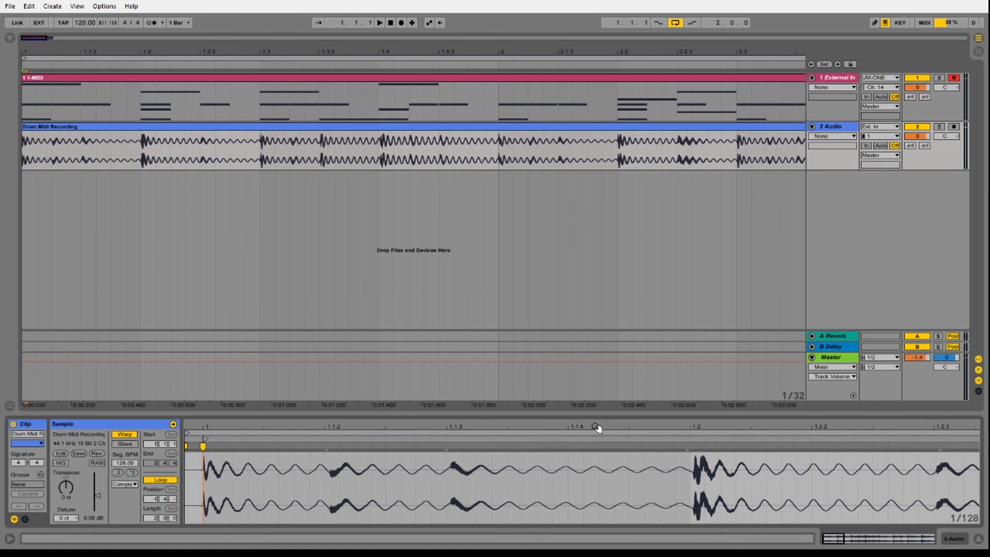
pyautogui.moveTo(597, 427); pyautogui.dragTo(597, 376)
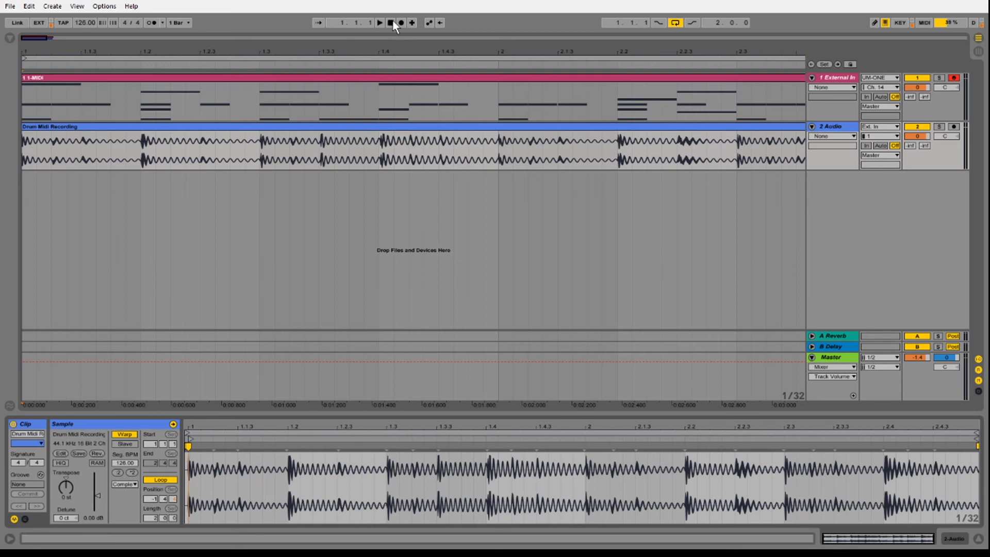
pyautogui.moveTo(188, 429); pyautogui.dragTo(208, 478)
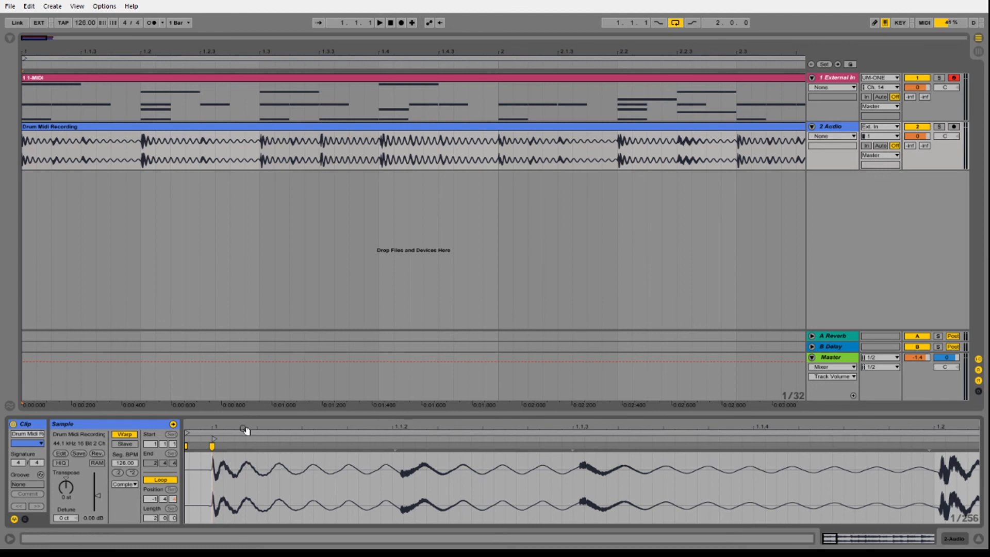
pyautogui.moveTo(264, 428); pyautogui.dragTo(264, 350)
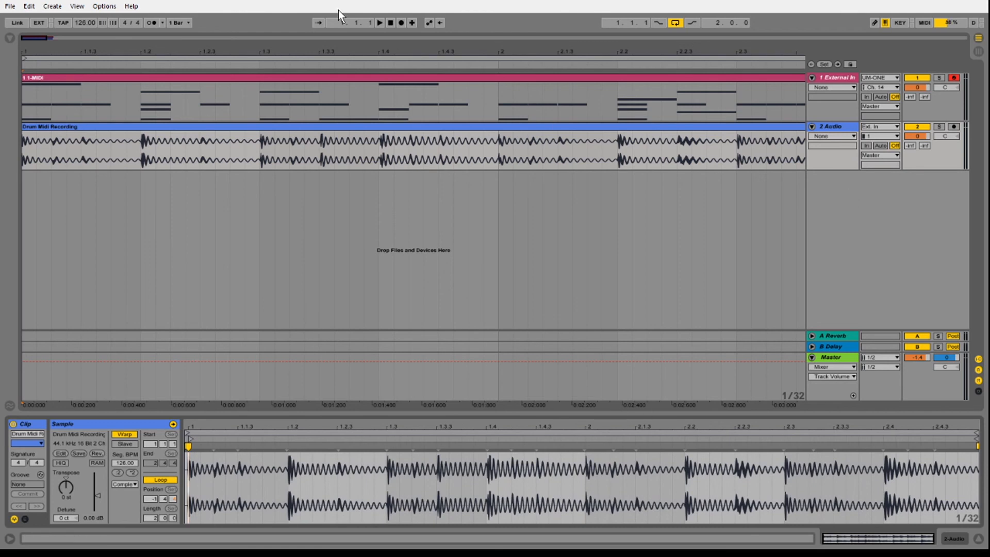
# - Mute the External Instrument track, play the recorded audio loop by itself, and stop with the position back at the start
pyautogui.click(372, 50)
pyautogui.moveTo(372, 50); pyautogui.dragTo(372, 8)
pyautogui.moveTo(25, 51); pyautogui.dragTo(25, 75)
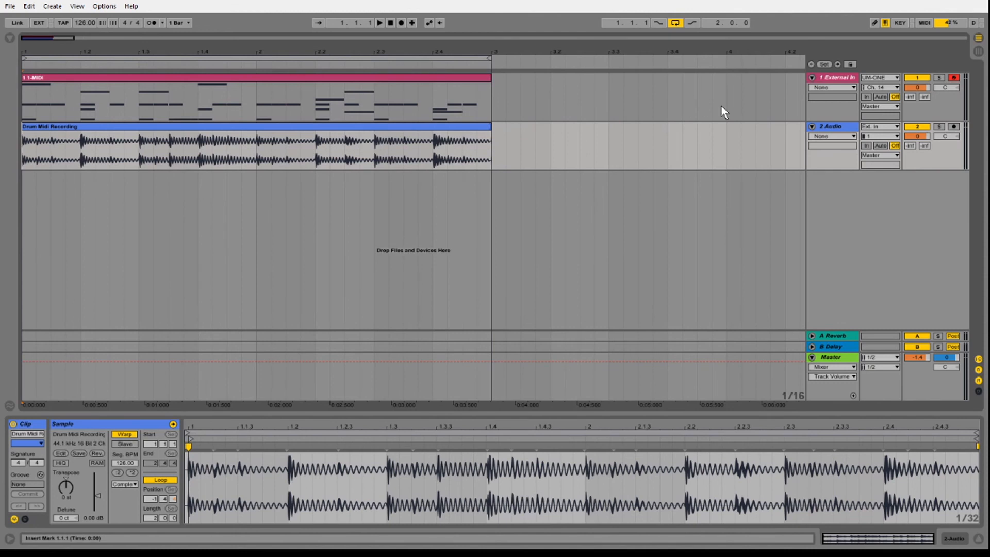
pyautogui.click(917, 78)
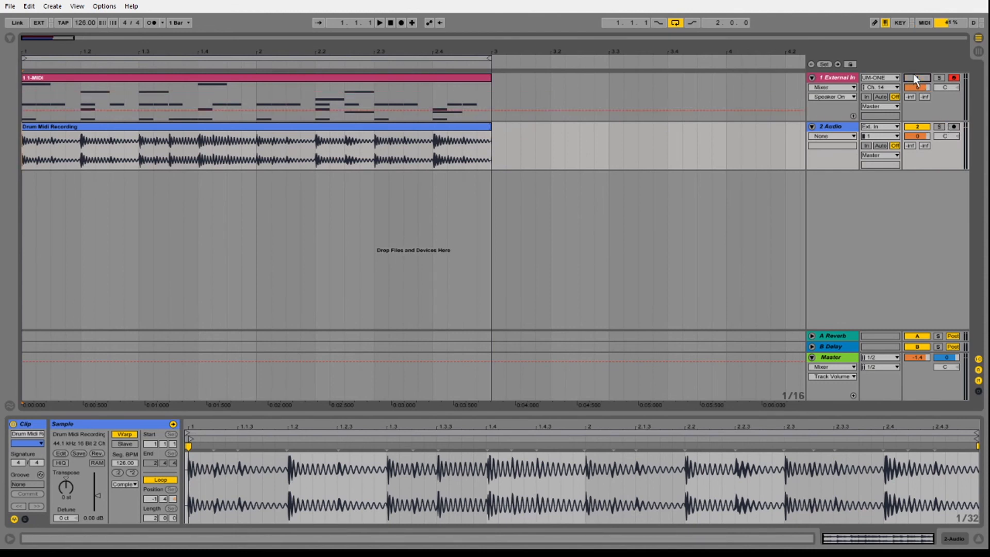
pyautogui.click(379, 23)
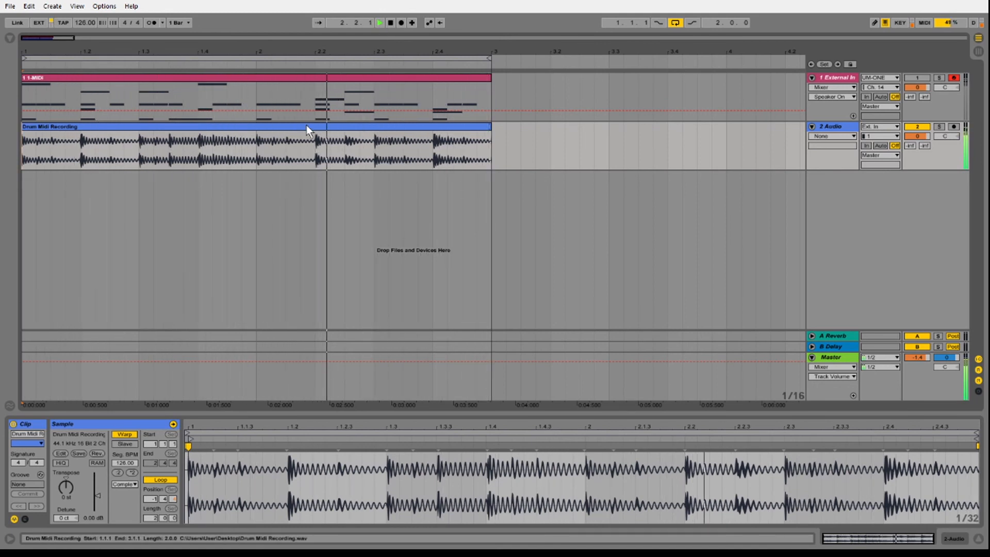
pyautogui.click(390, 23)
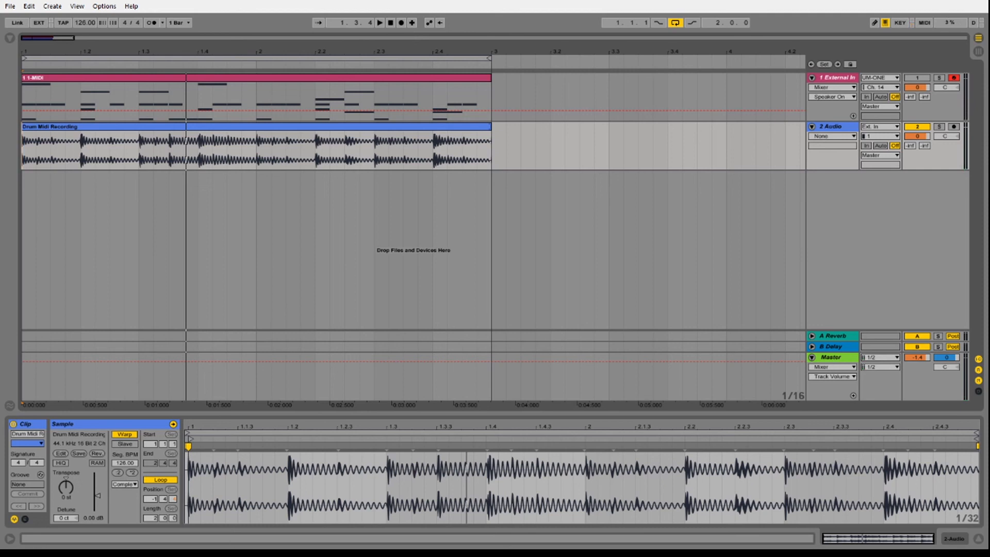
pyautogui.click(392, 24)
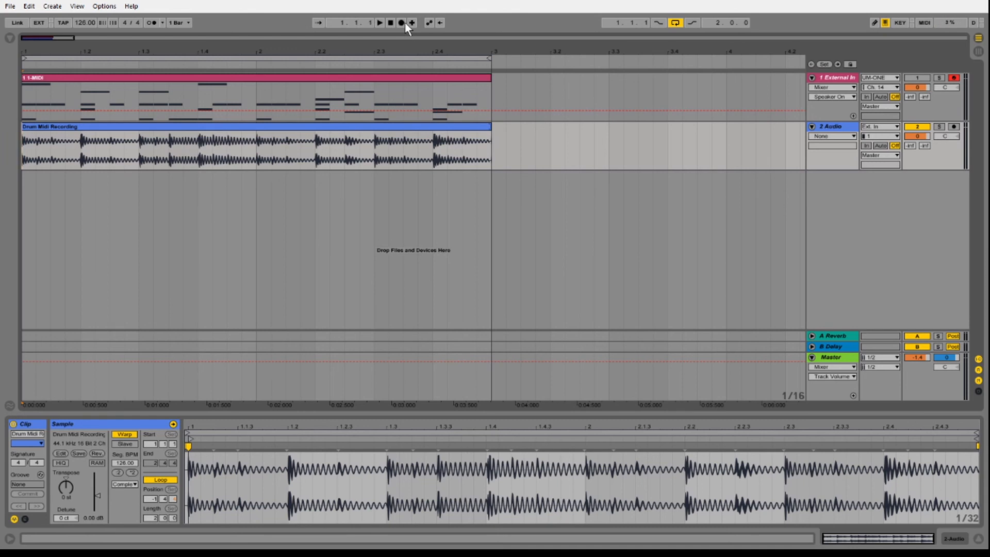
# - Delete the Drum Midi Recording clip from the audio track and select the MIDI clip on the External Instrument track
pyautogui.click(418, 128)
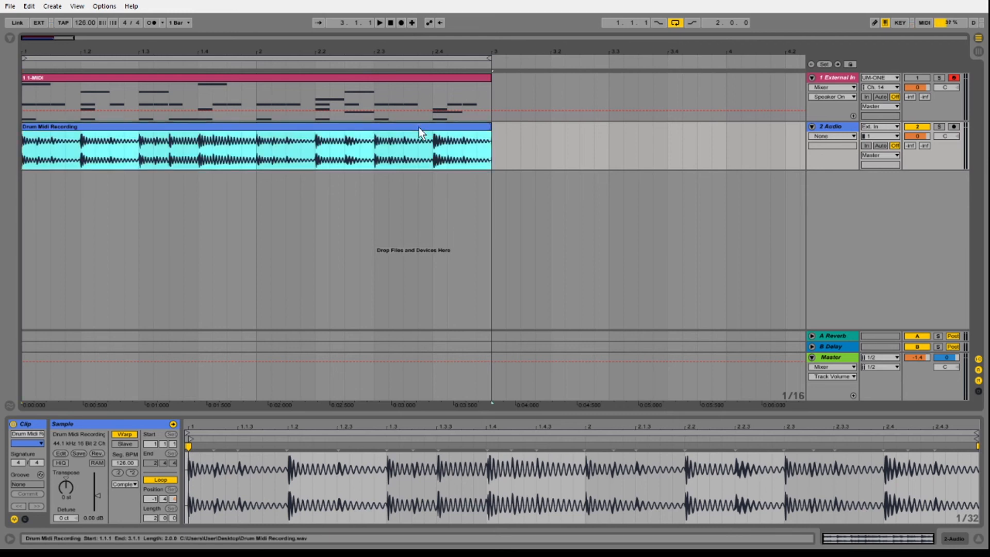
pyautogui.press('Delete')
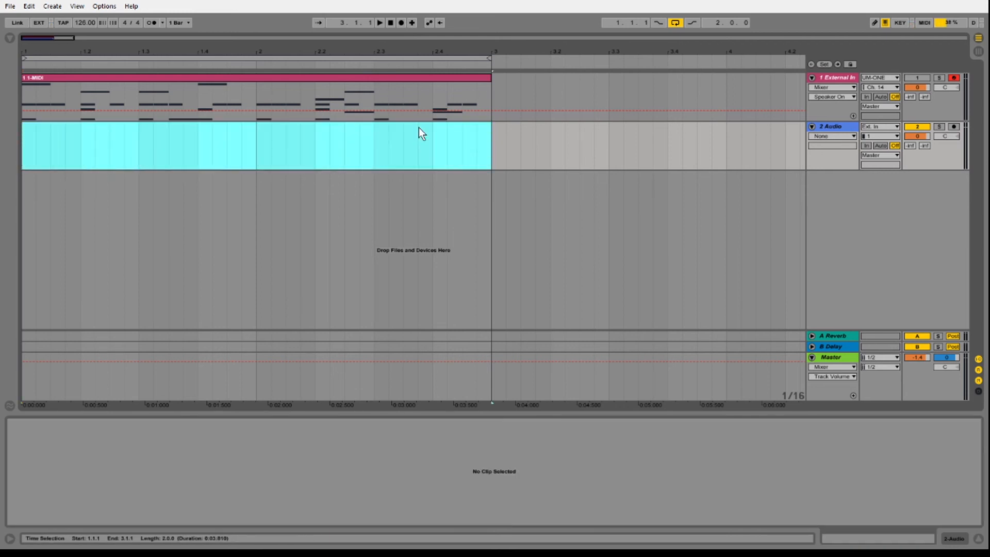
pyautogui.click(391, 83)
pyautogui.press('-')
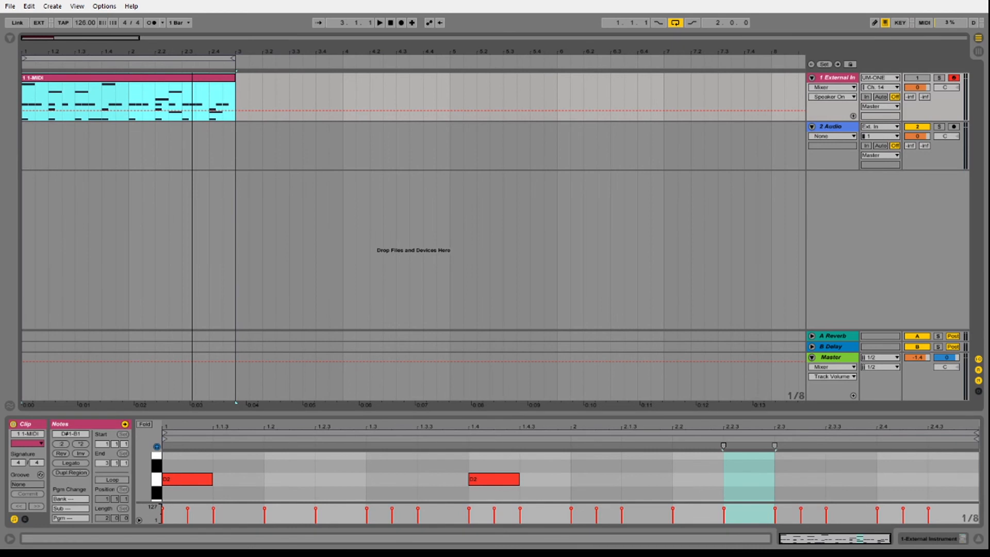
pyautogui.moveTo(29, 50); pyautogui.dragTo(29, 73)
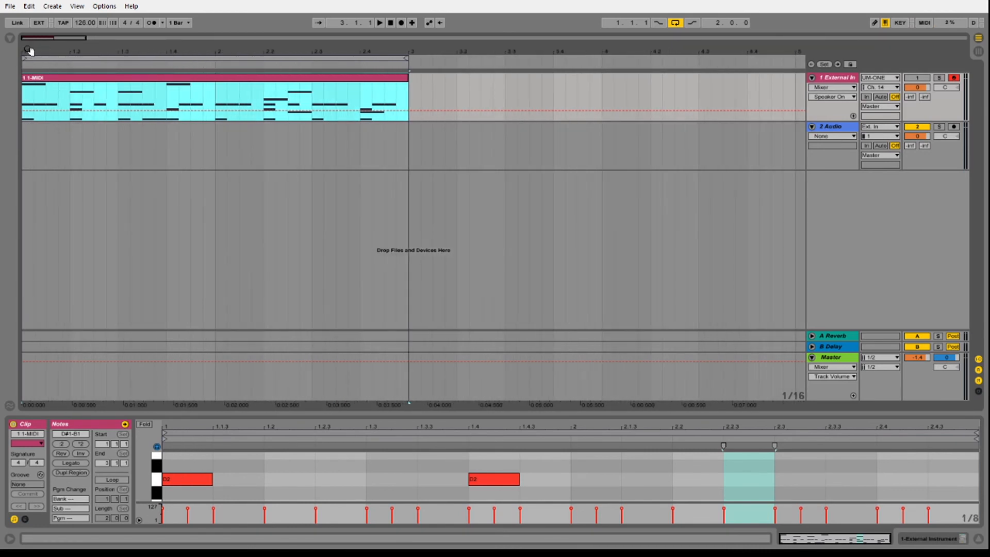
pyautogui.moveTo(29, 51); pyautogui.dragTo(29, 60)
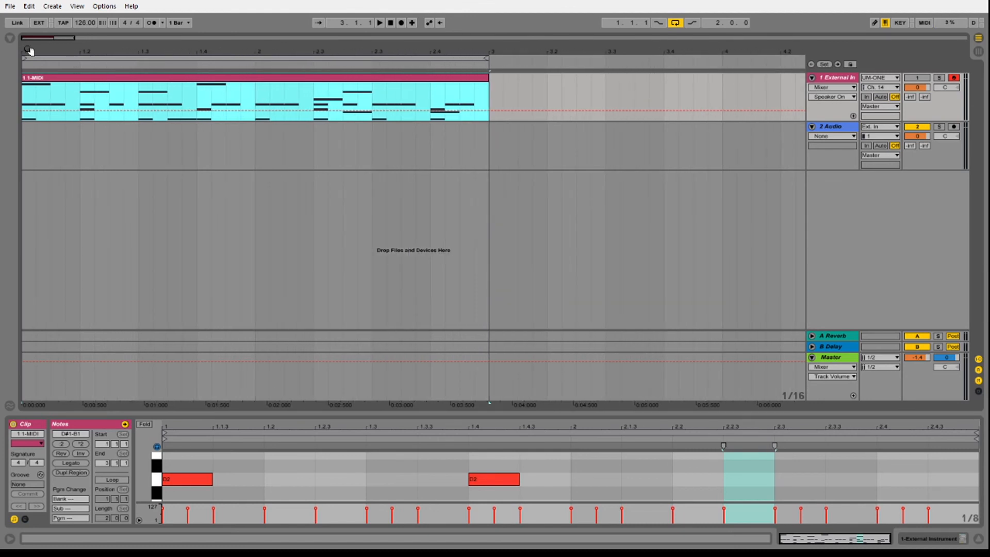